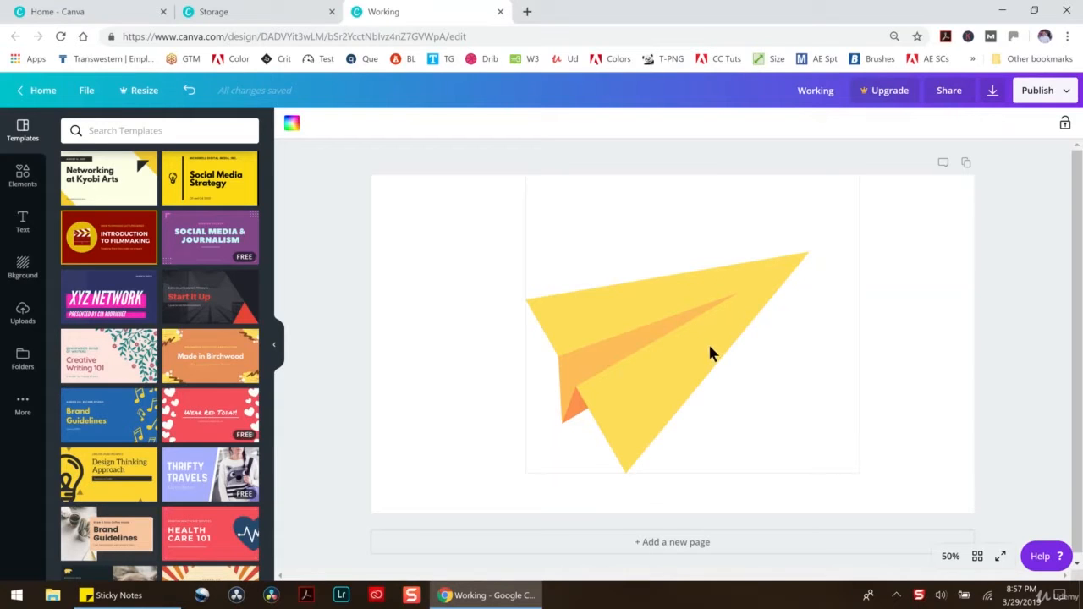
Step: Show the full collection of recently used elements
left_click(23, 175)
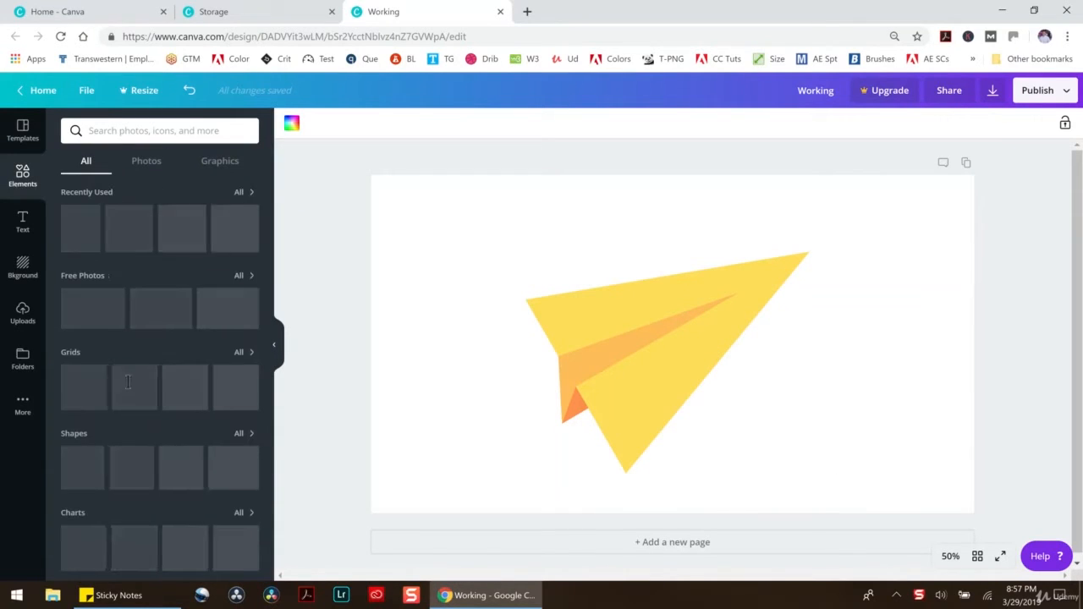
left_click(239, 192)
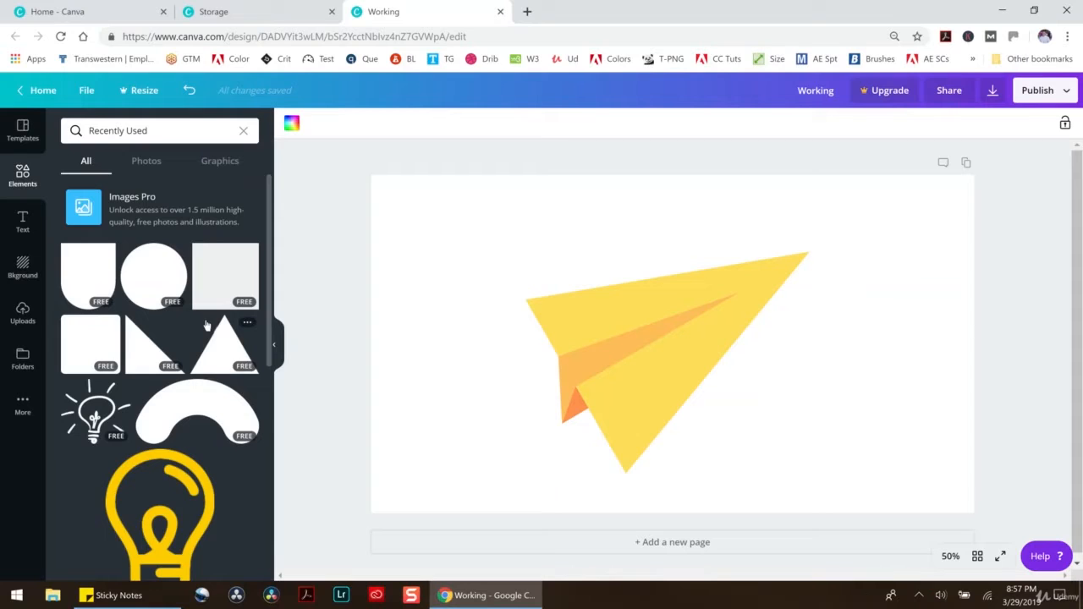
Step: Rotate the paper plane group so its nose points straight up, and ungroup it
left_click(630, 302)
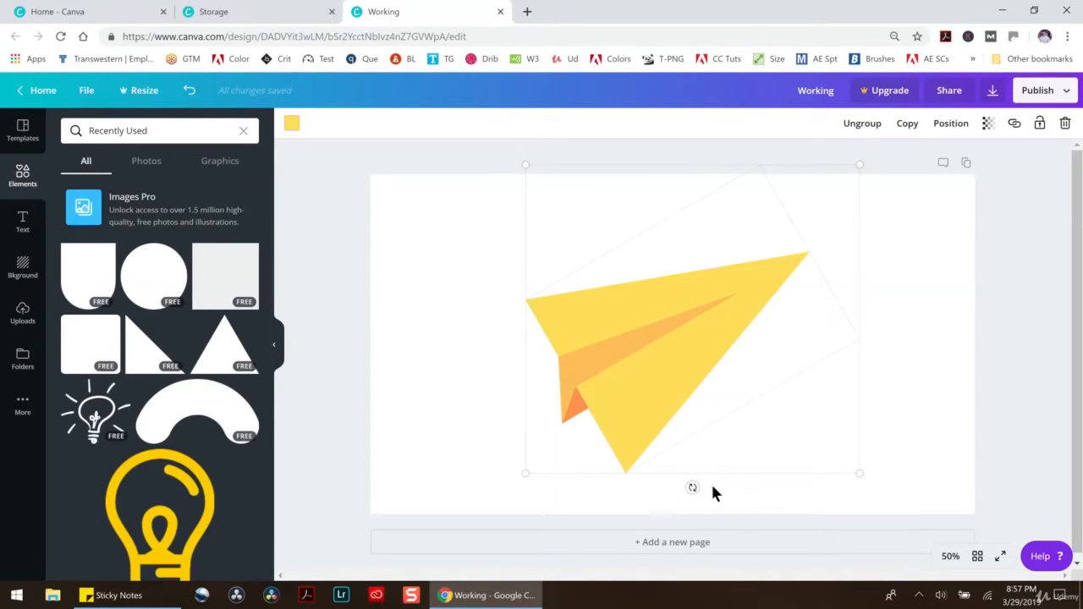
left_click_drag(694, 486, 839, 401)
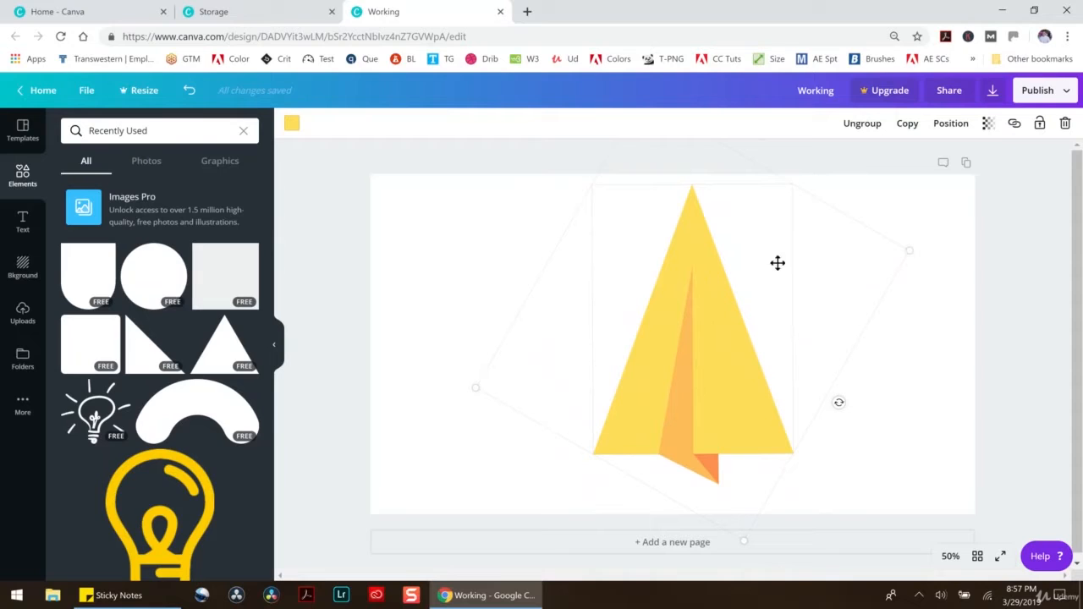
left_click(862, 123)
left_click(915, 212)
Step: Move the yellow triangle, the tall fold and the two small tail triangles apart so each shape stands alone
left_click_drag(741, 303, 518, 325)
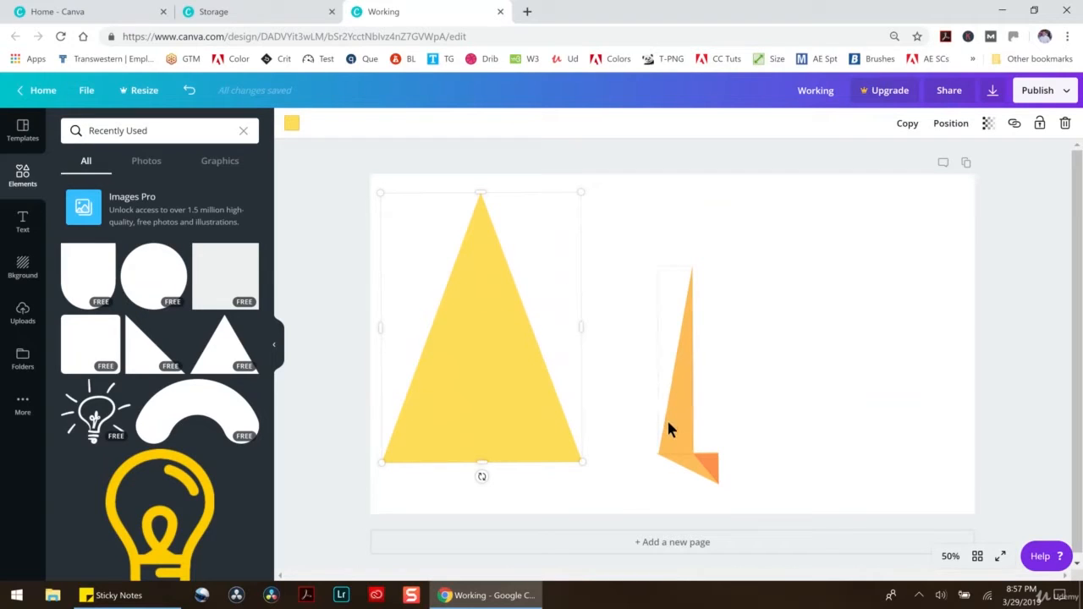
left_click(707, 458)
left_click_drag(708, 460, 784, 401)
left_click_drag(679, 409, 631, 324)
left_click_drag(706, 475, 721, 402)
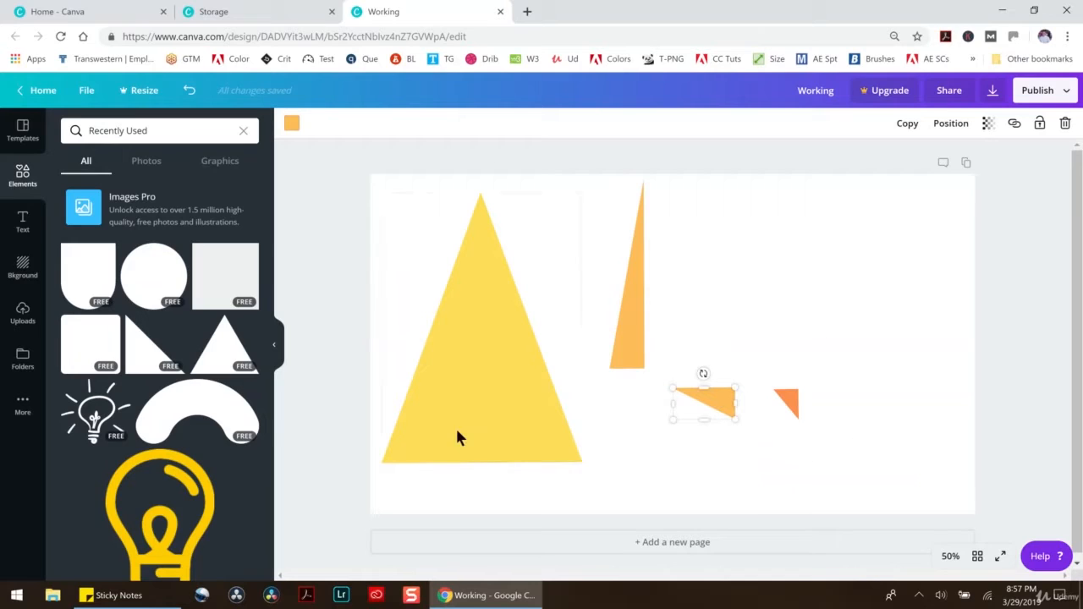
Step: Undo the separation, ungrouping and rotation of the paper plane
left_click(189, 91)
left_click(189, 91)
left_click(189, 90)
left_click(188, 91)
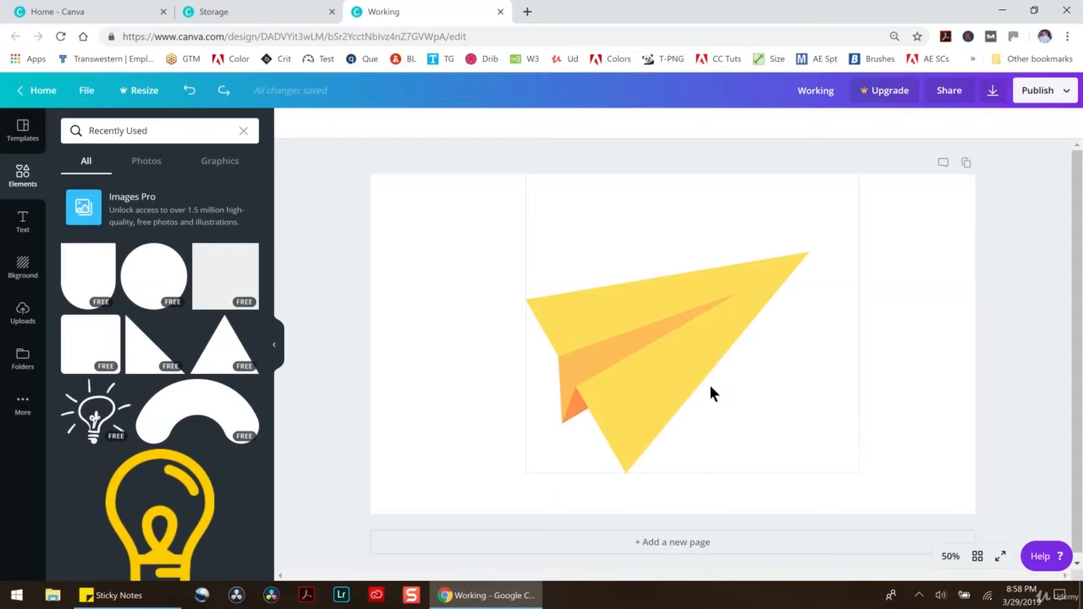
Step: Recolour the plane's long centre fold and light orange tail piece with the darker default orange
left_click(655, 339)
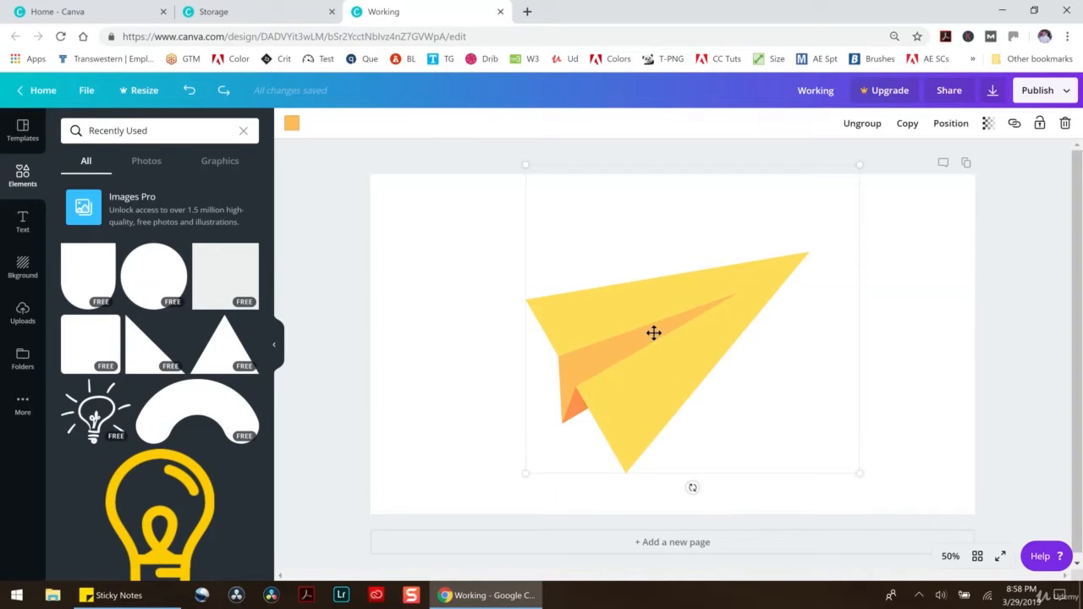
left_click(294, 126)
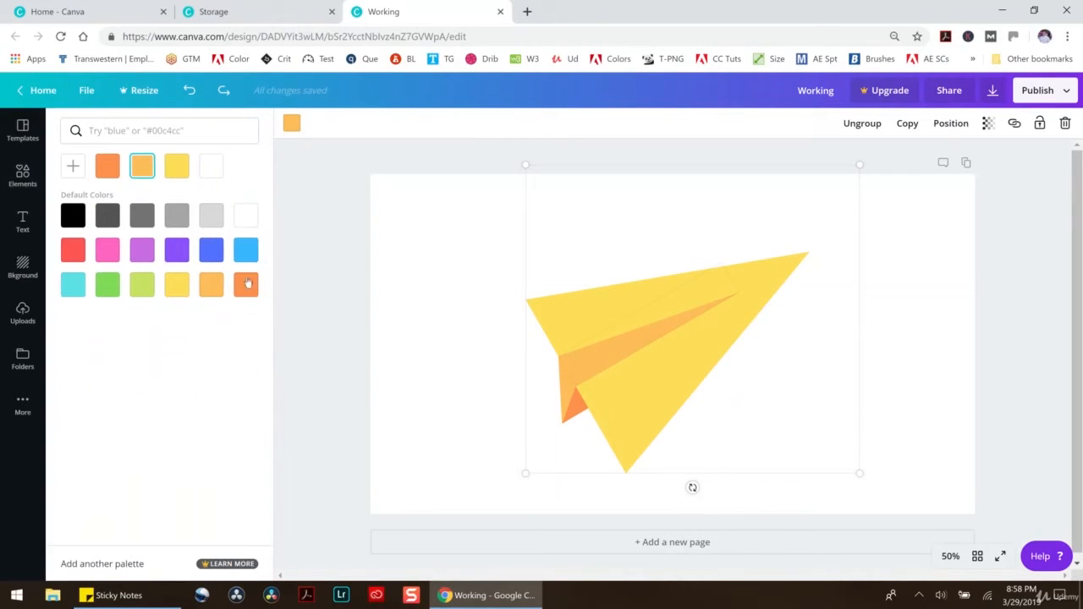
left_click(245, 286)
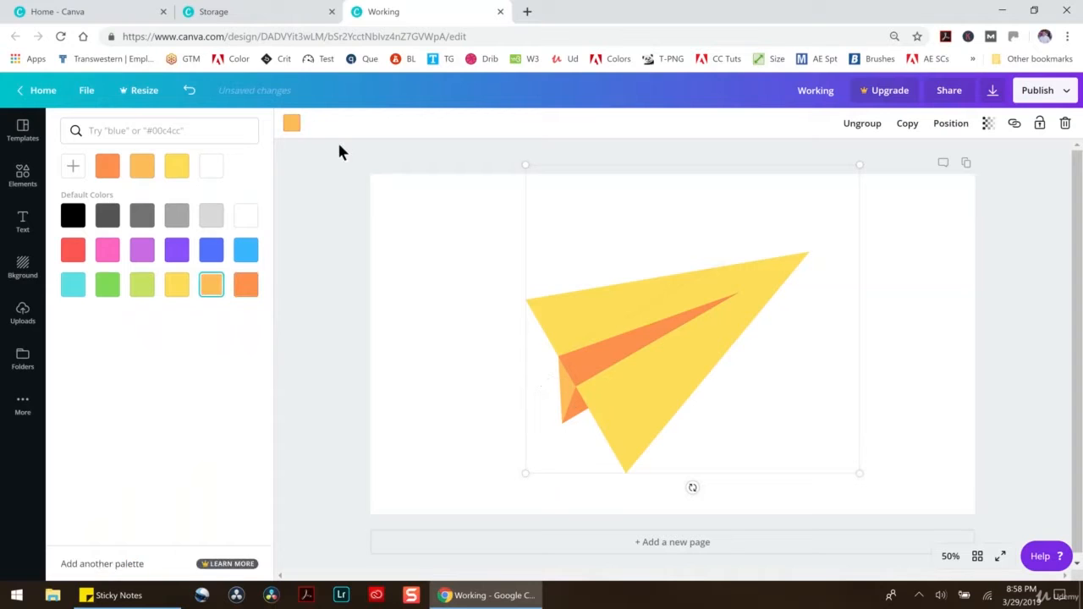
left_click(295, 124)
left_click(291, 123)
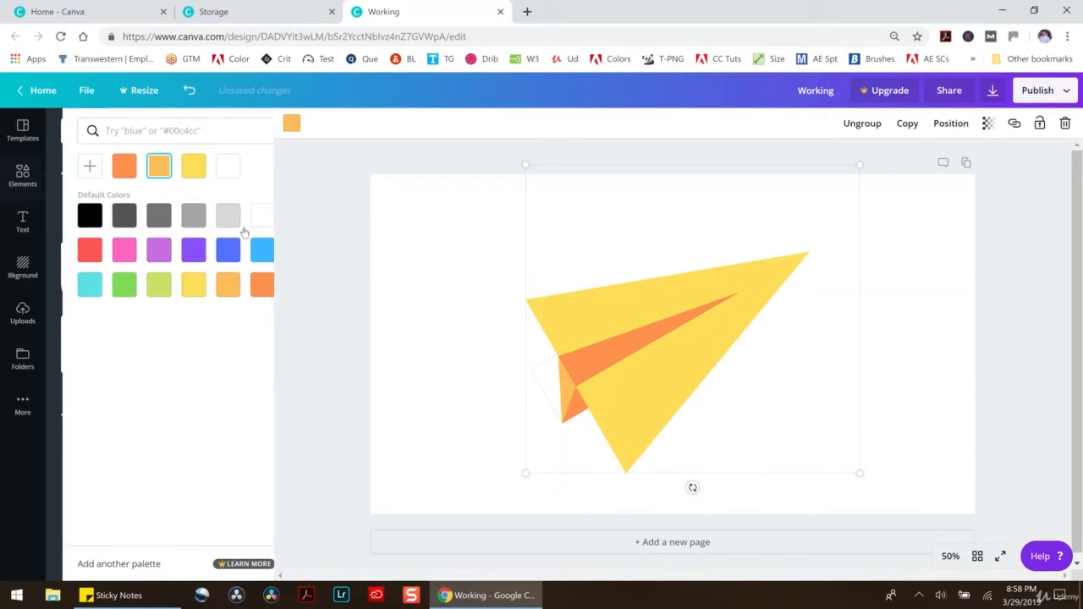
left_click(245, 286)
left_click(463, 395)
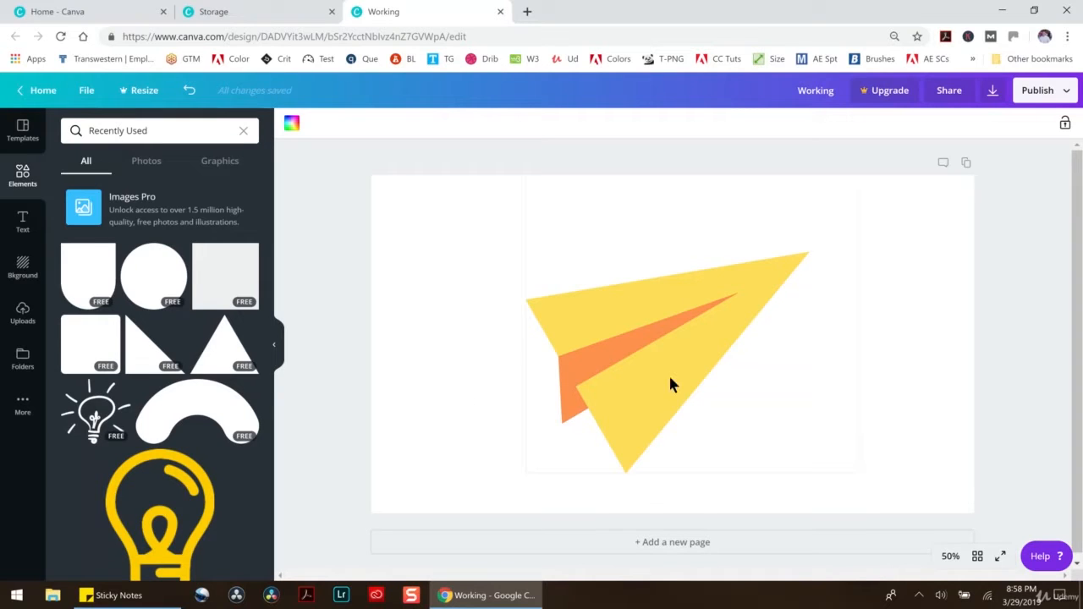
Step: Ungroup the all-orange-fold plane and move its small tail triangle away to the page's lower-left area, shifting the neighbouring tail piece
left_click_drag(585, 408, 594, 373)
left_click(488, 390)
left_click(606, 346)
left_click(857, 127)
left_click(430, 359)
left_click(595, 370)
left_click_drag(595, 369, 427, 449)
left_click(593, 378)
left_click_drag(595, 385, 576, 357)
left_click(472, 364)
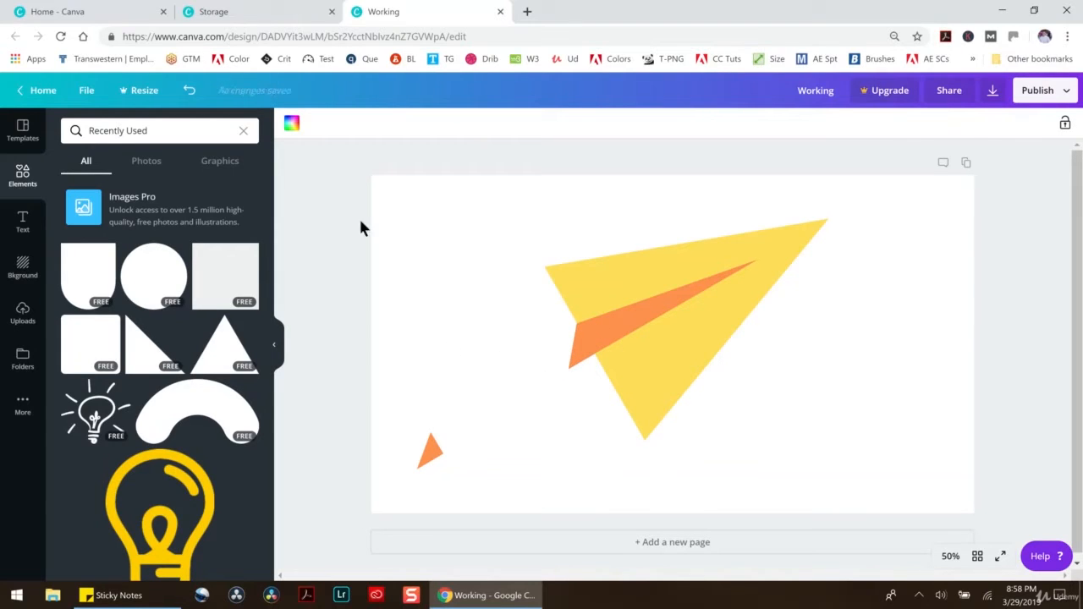
Step: Undo the tail piece moves and the ungrouping of the plane
left_click(188, 91)
left_click(185, 91)
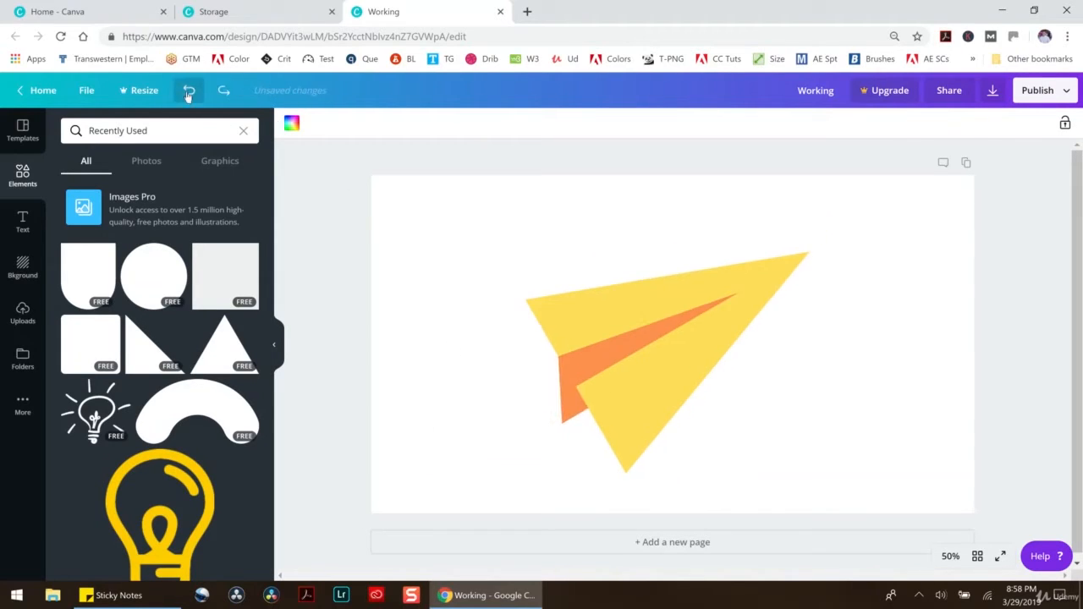
Step: Recolour the plane's yellow body with the darker orange, and undo all the orange recolouring
left_click(682, 309)
left_click(291, 124)
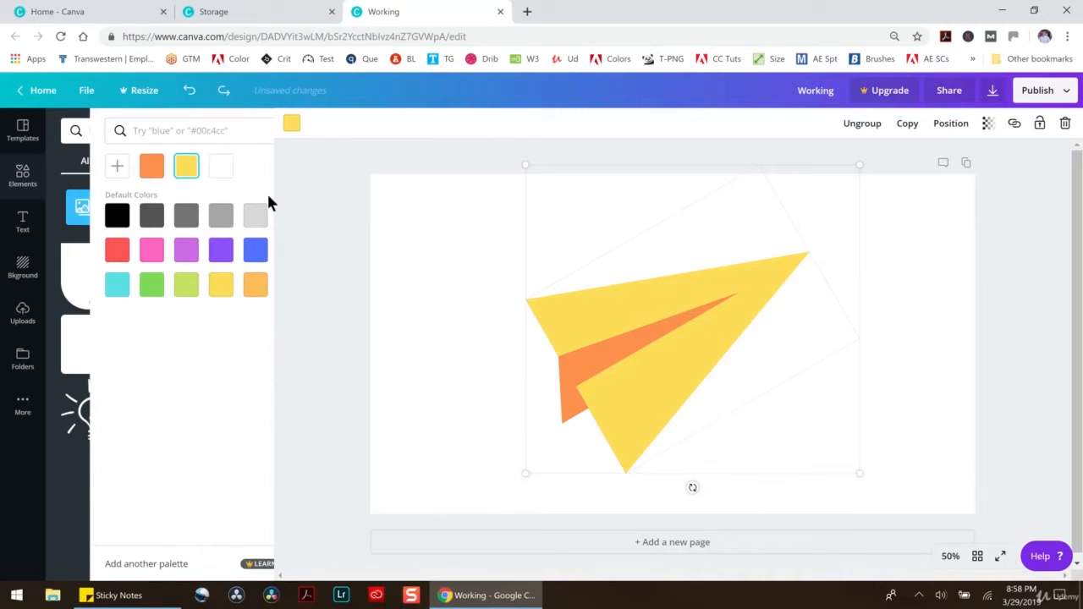
left_click(245, 283)
left_click(401, 322)
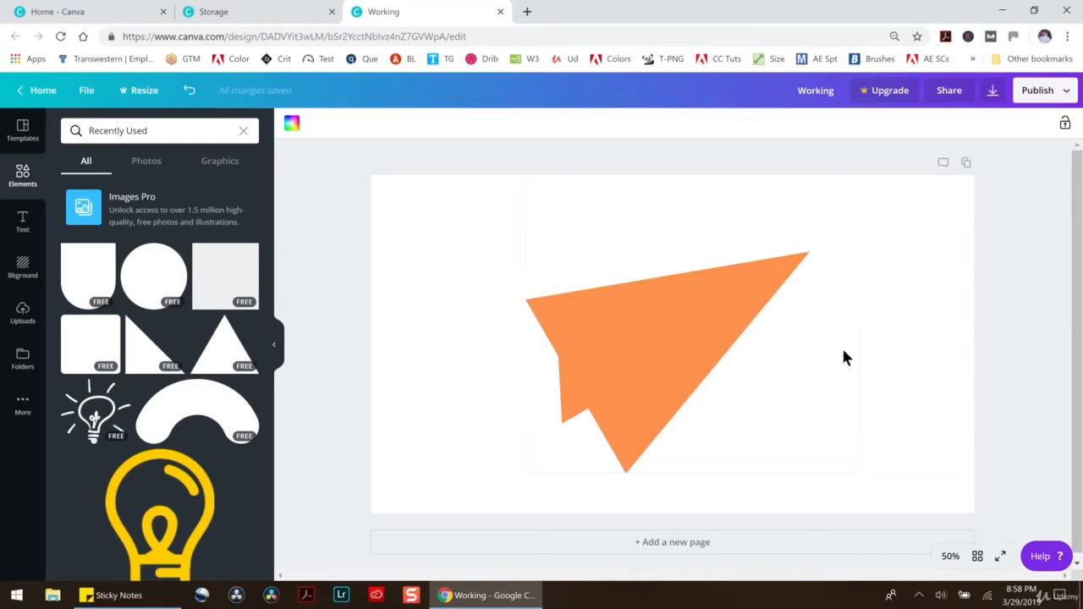
left_click(186, 90)
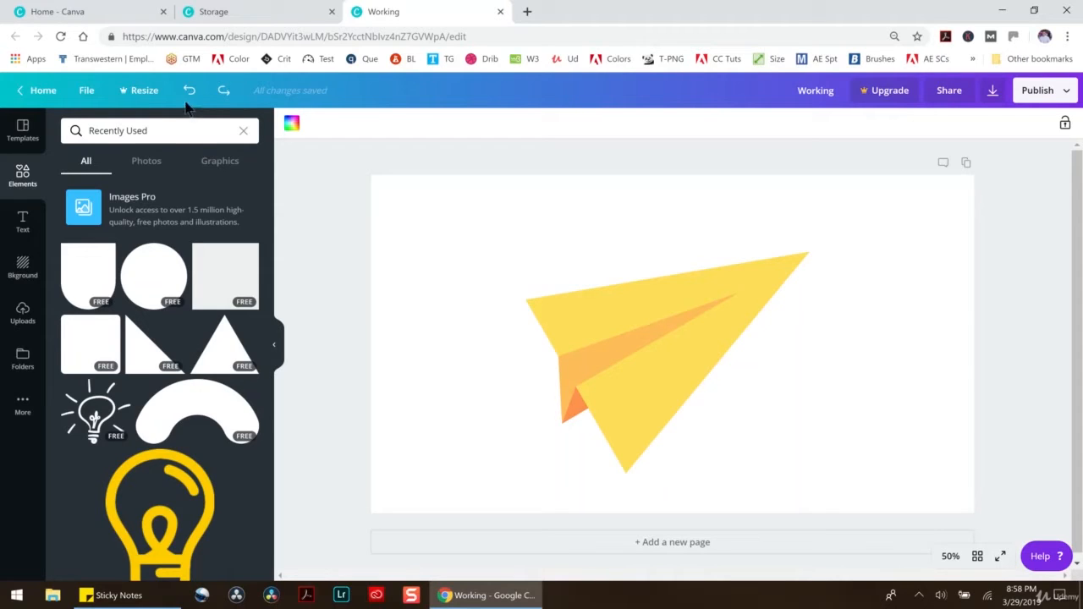
Step: Recolour the paper plane's yellow body light gray
left_click(617, 291)
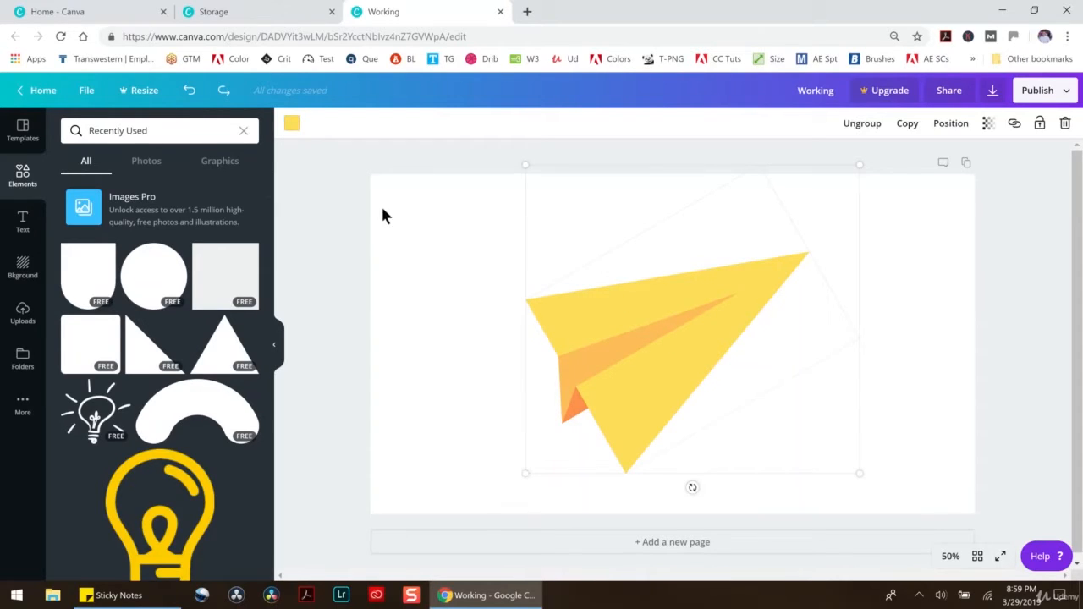
left_click(292, 124)
left_click(211, 214)
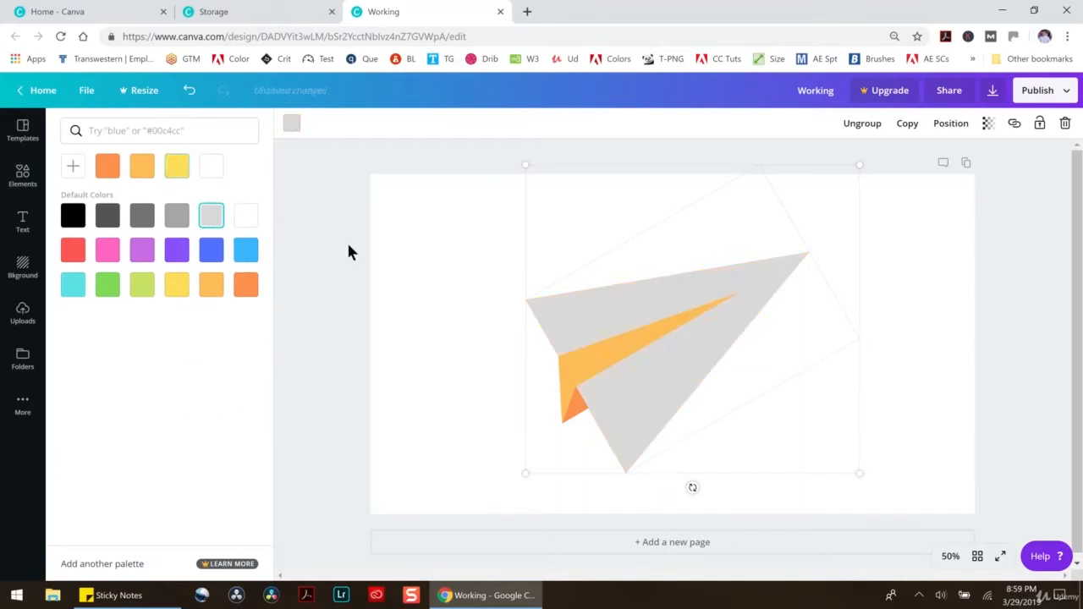
Step: Recolour the centre fold and adjoining tail piece medium gray, and the small inner tail triangle a darker gray
left_click(580, 361)
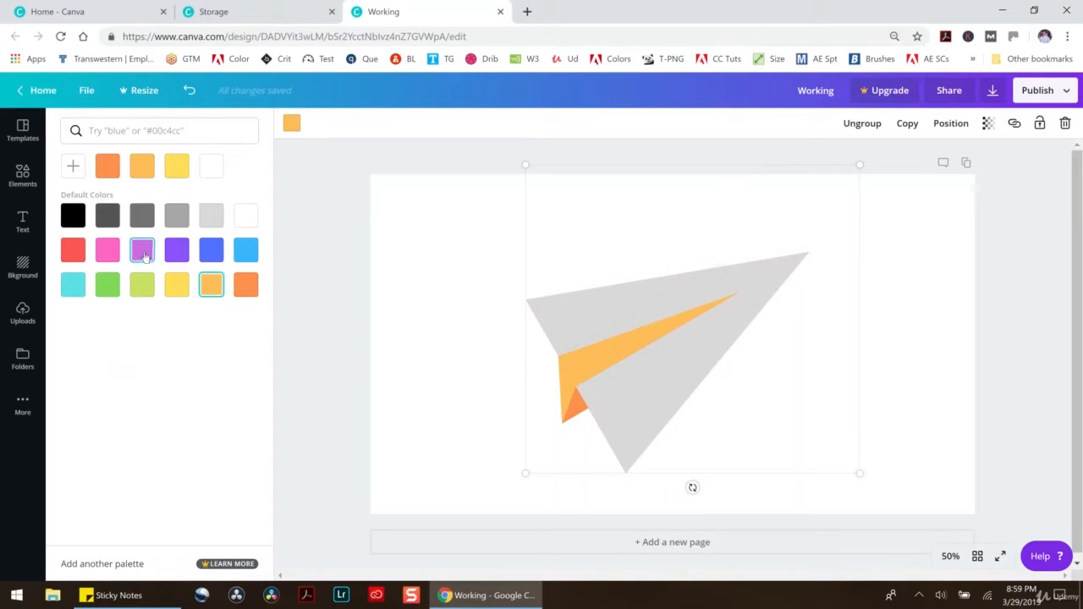
left_click(173, 226)
left_click(563, 386)
left_click(179, 218)
left_click(579, 405)
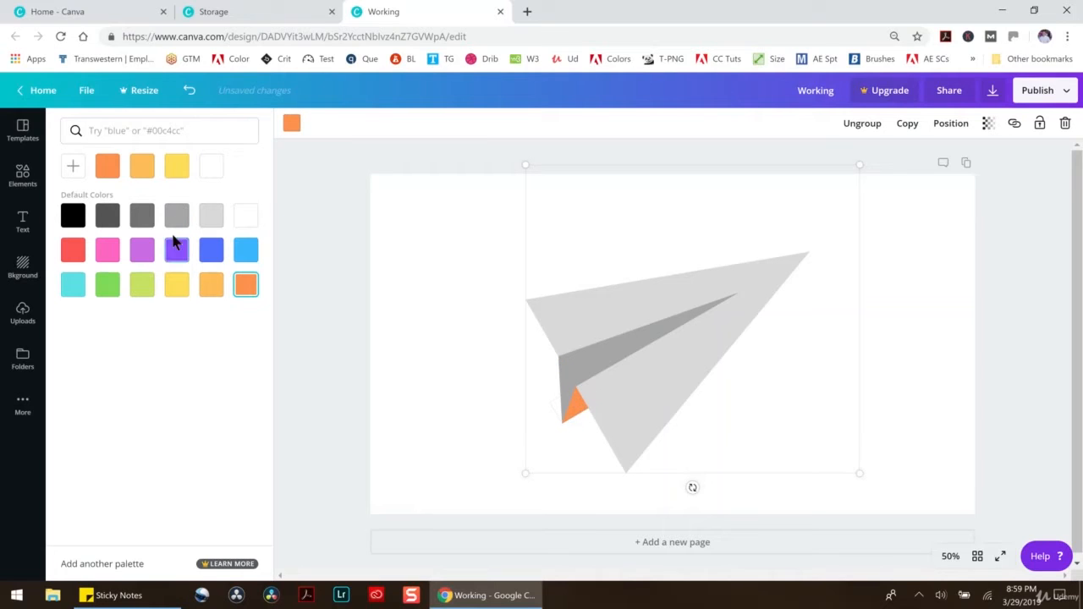
left_click(143, 218)
left_click(396, 308)
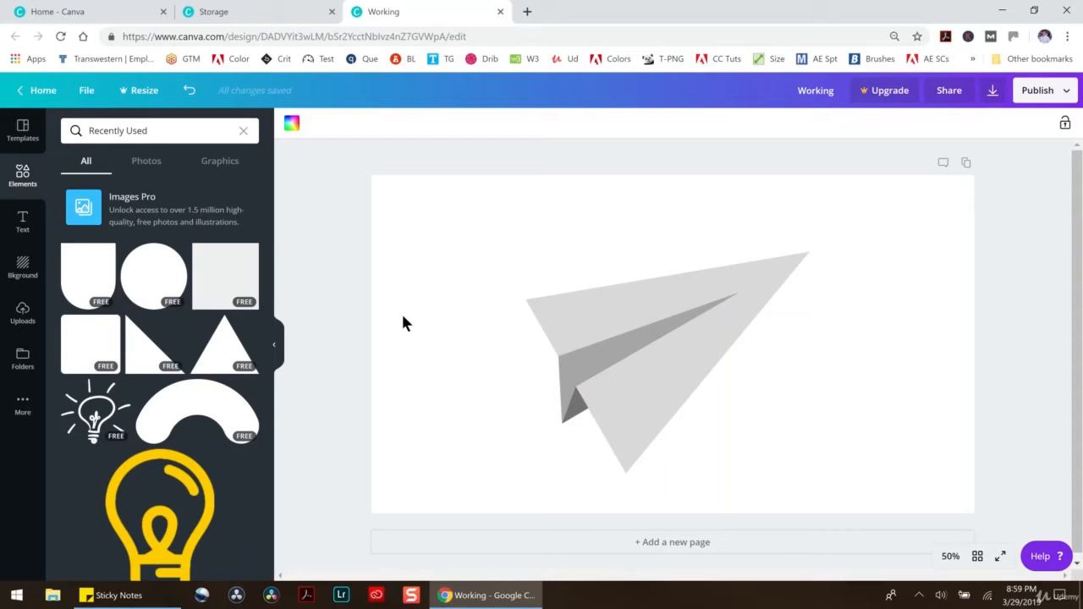
Step: Delete the entire gray paper plane group from the page
left_click(657, 333)
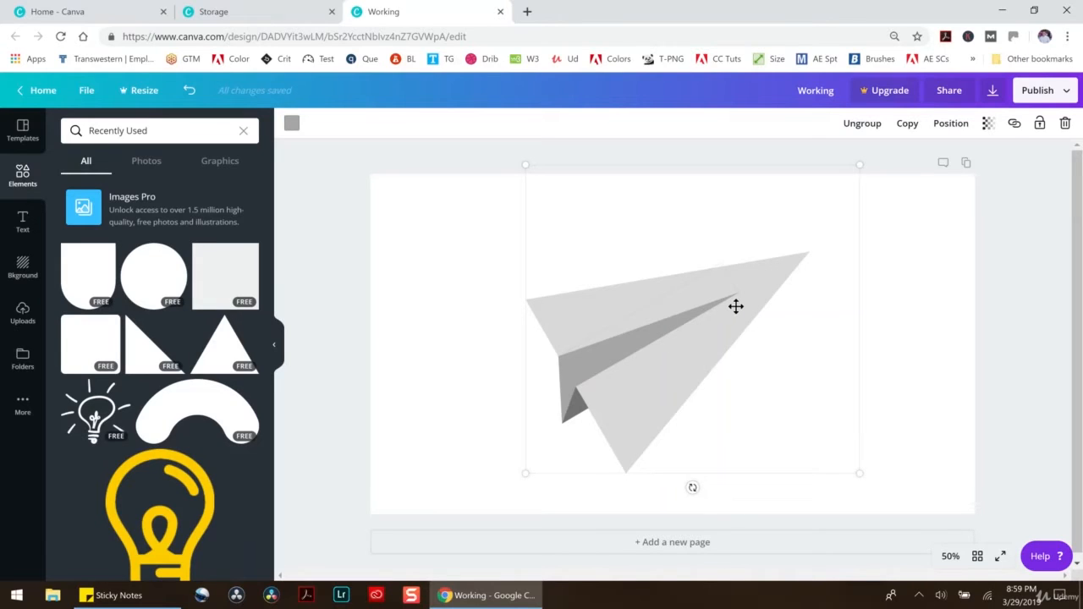
left_click(1064, 124)
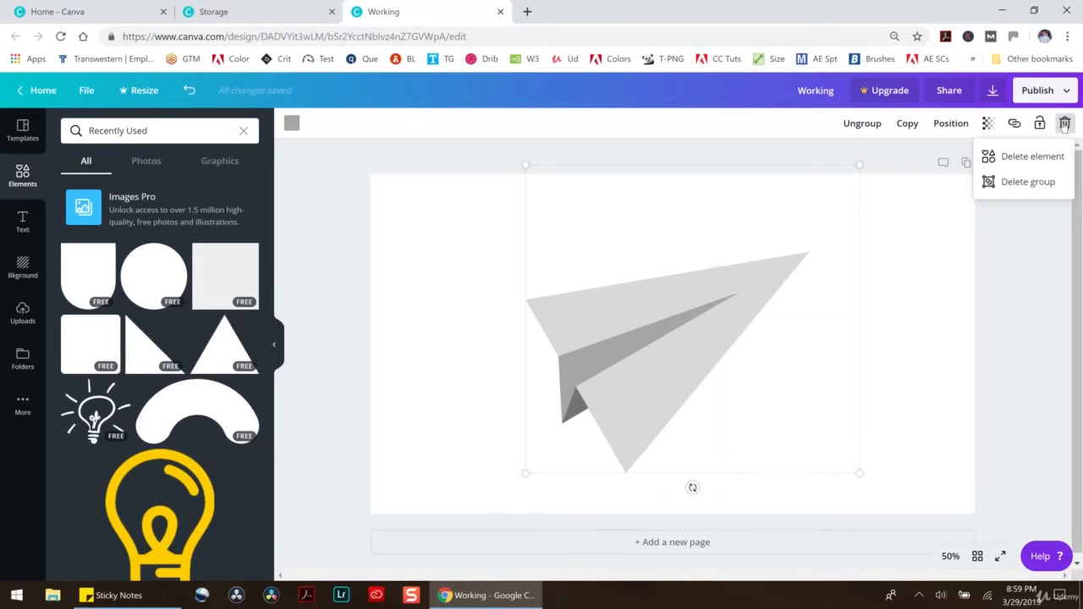
left_click(1034, 189)
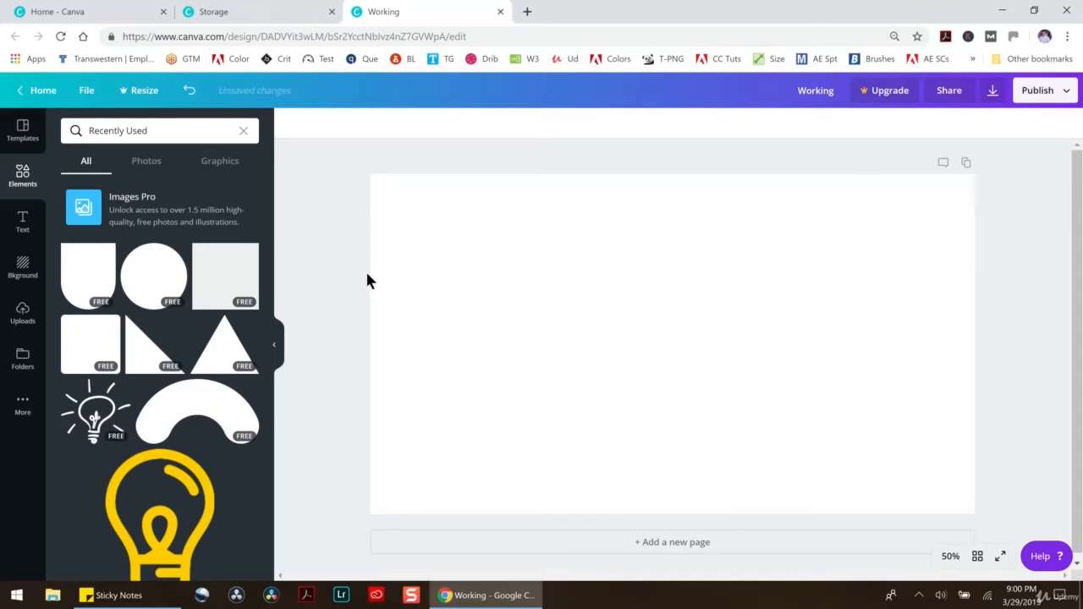
Step: Add a triangle from the recently used shapes and narrow it to about two thirds of its width
left_click(228, 360)
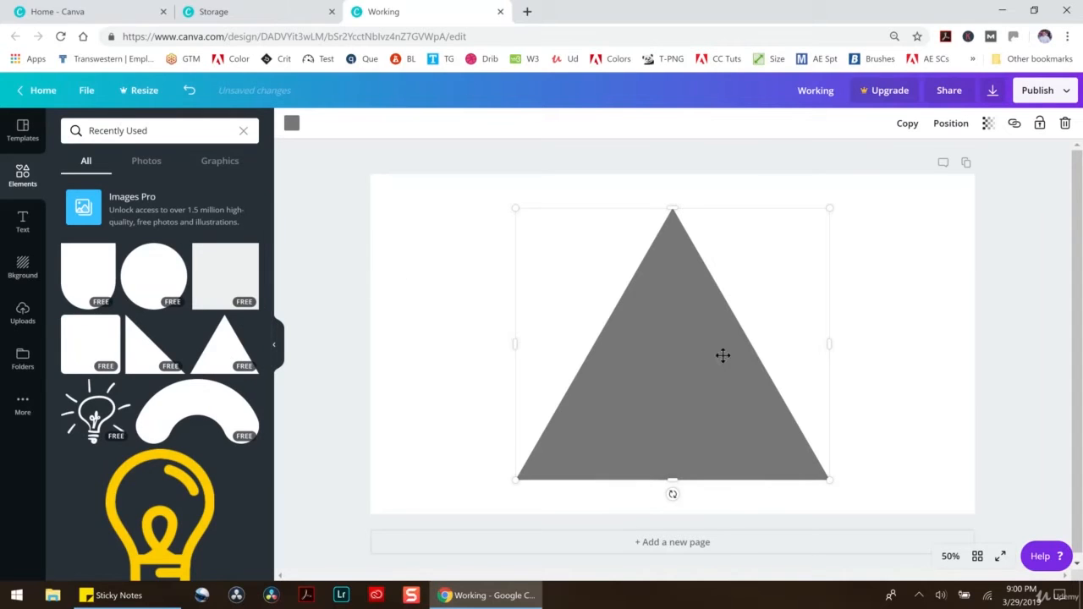
left_click_drag(829, 343, 720, 346)
Step: Try yellow, blue and purple fills on the triangle, settle on light blue, and widen the shape slightly
left_click(291, 122)
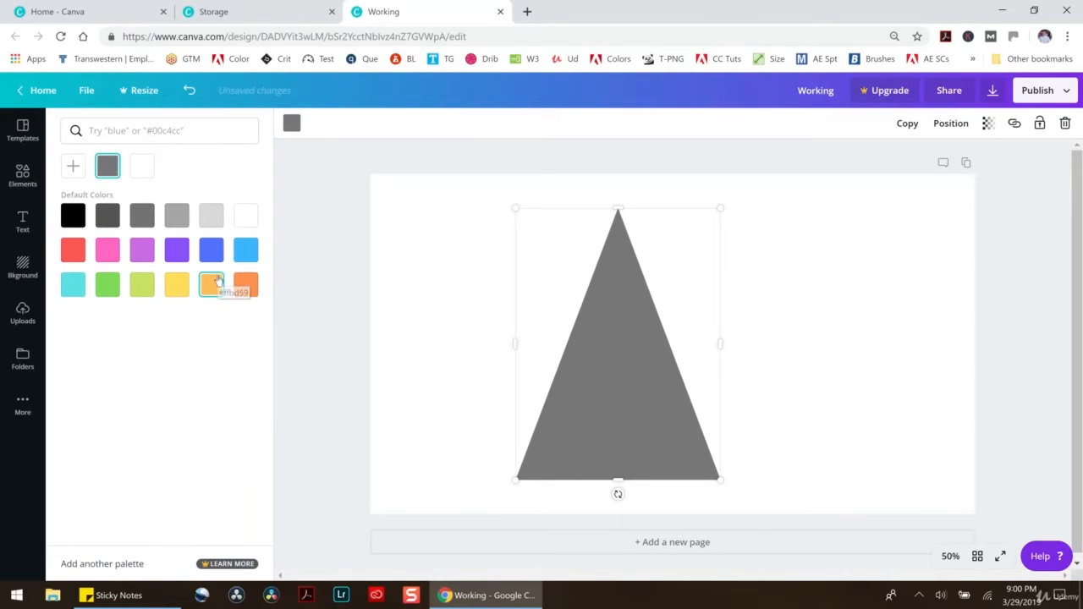
left_click(183, 286)
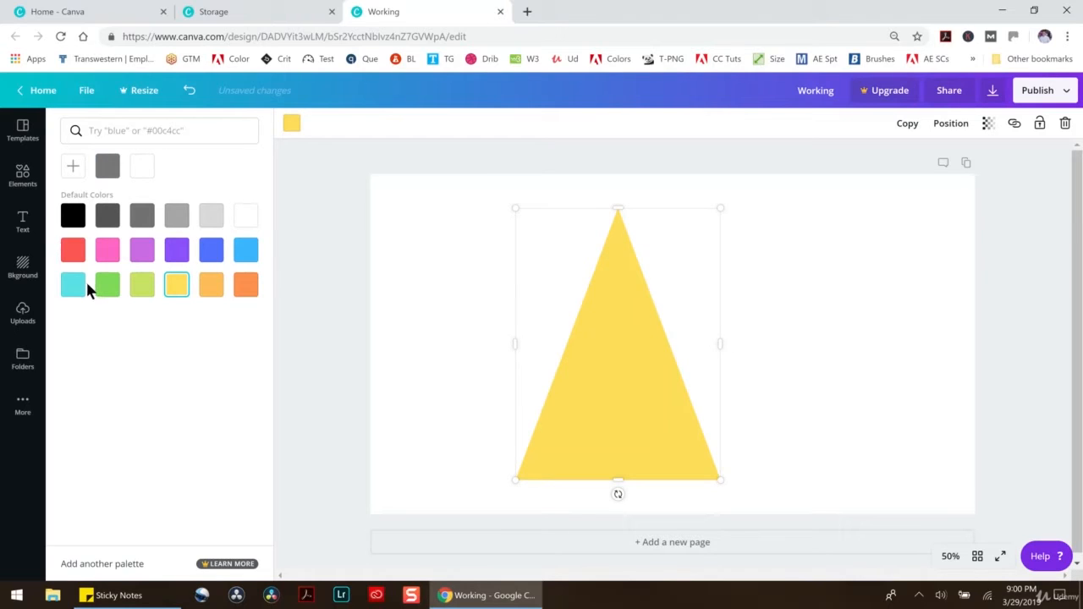
left_click(245, 253)
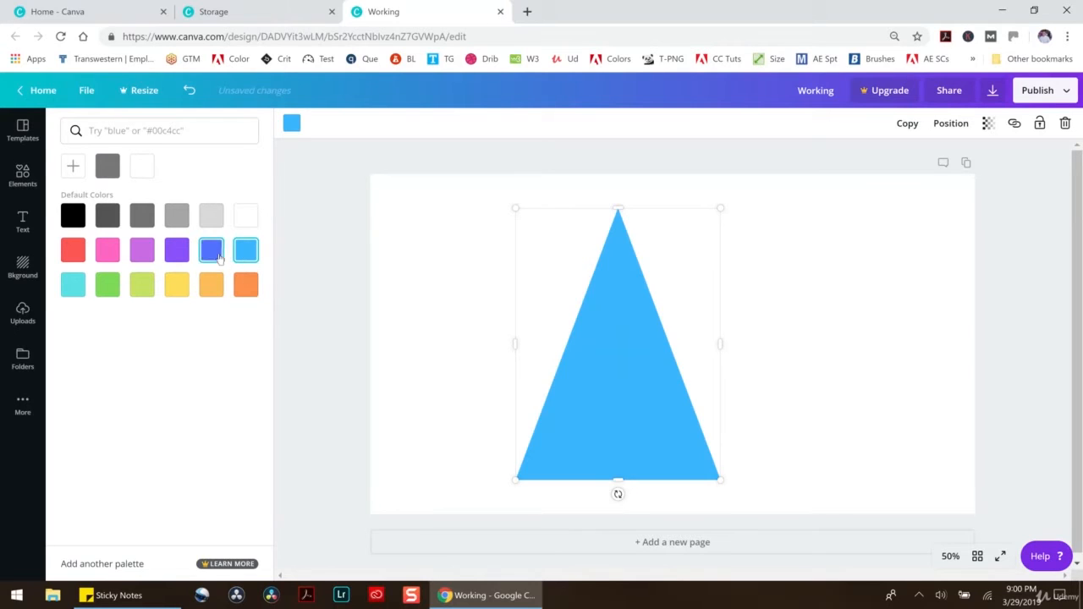
left_click(211, 252)
left_click(178, 254)
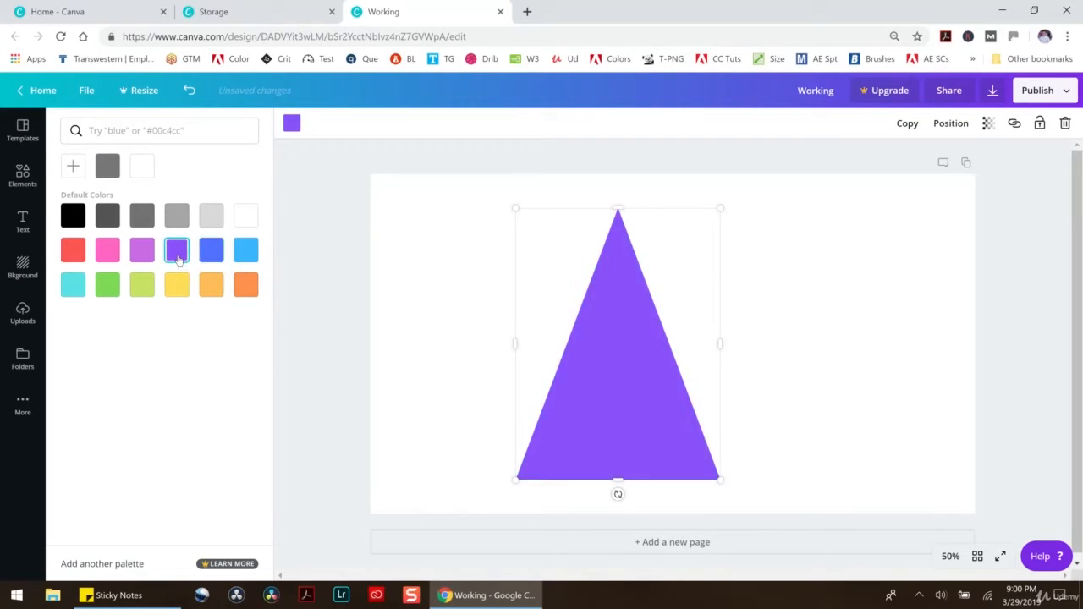
left_click(252, 261)
left_click_drag(728, 343, 730, 343)
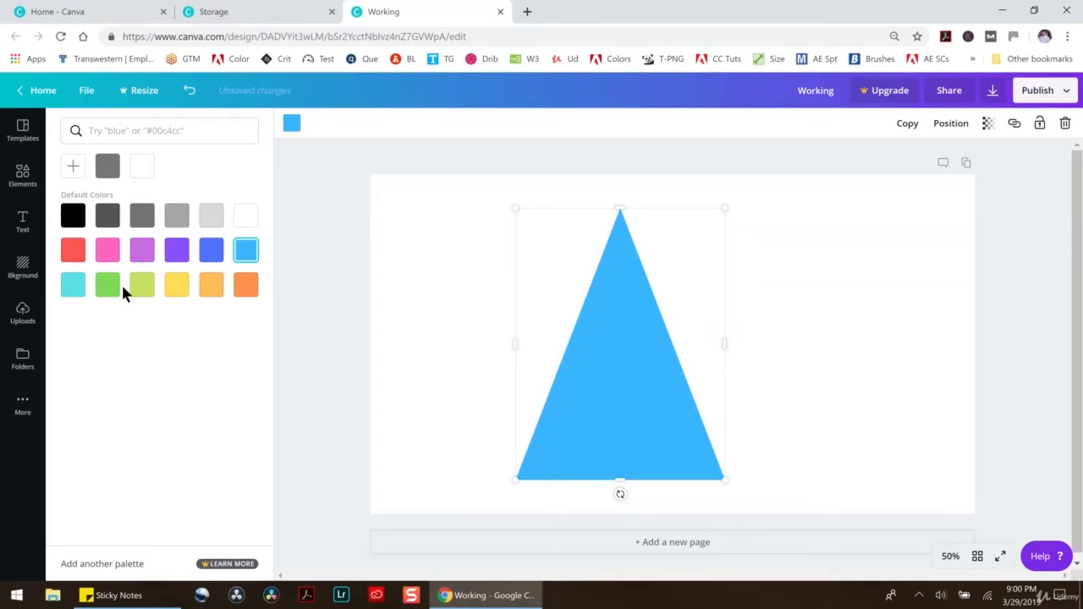
Step: Add a right triangle, rotate it a quarter turn counterclockwise, fit it against the blue triangle's centre line, and shorten it to about half height
left_click(23, 173)
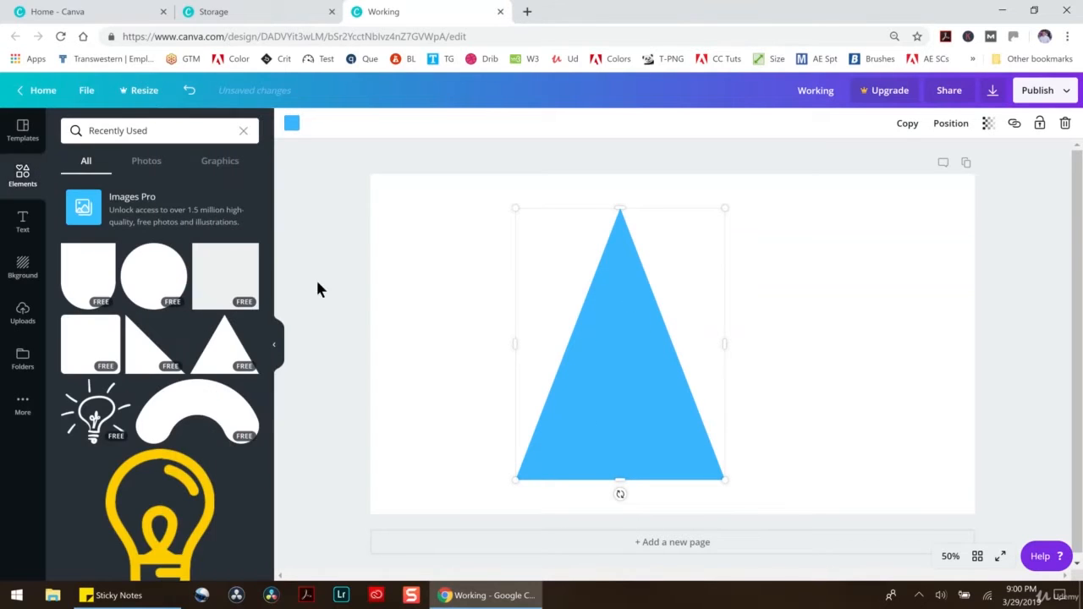
left_click(165, 347)
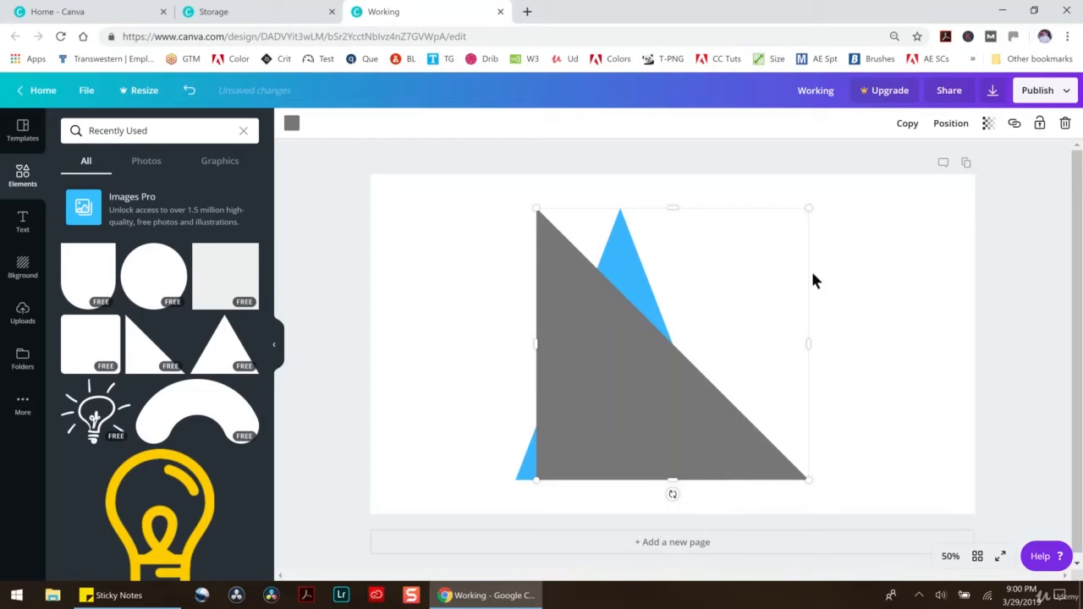
left_click_drag(674, 494, 597, 383)
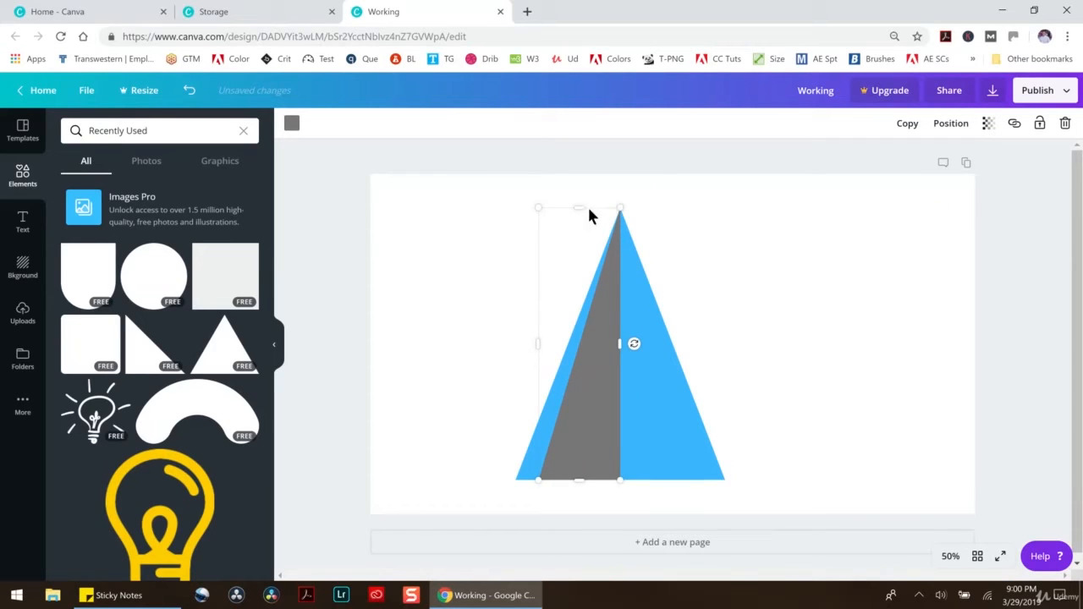
left_click_drag(579, 208, 519, 337)
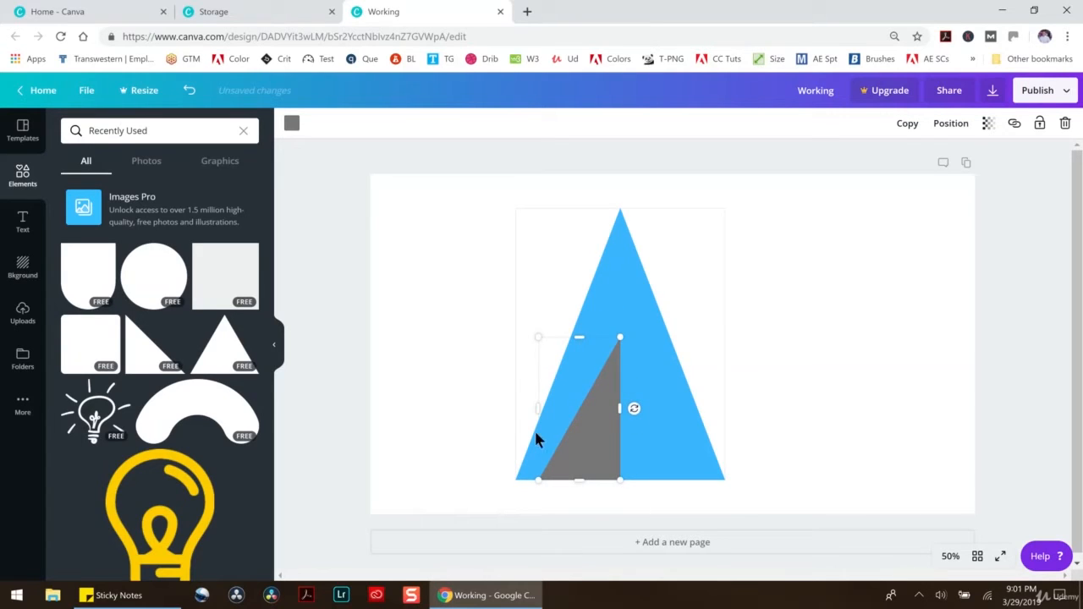
Step: Narrow the gray right triangle to about half its width and raise its tip slightly along the blue triangle's centre line
left_click_drag(538, 413, 590, 419)
left_click_drag(604, 336, 604, 324)
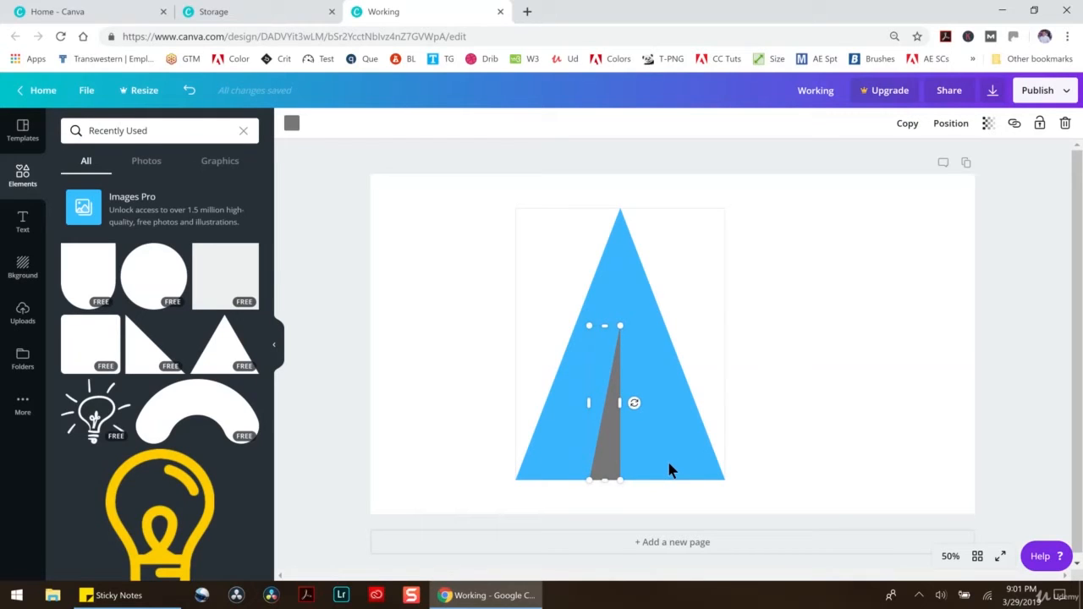
left_click_drag(597, 402, 546, 402)
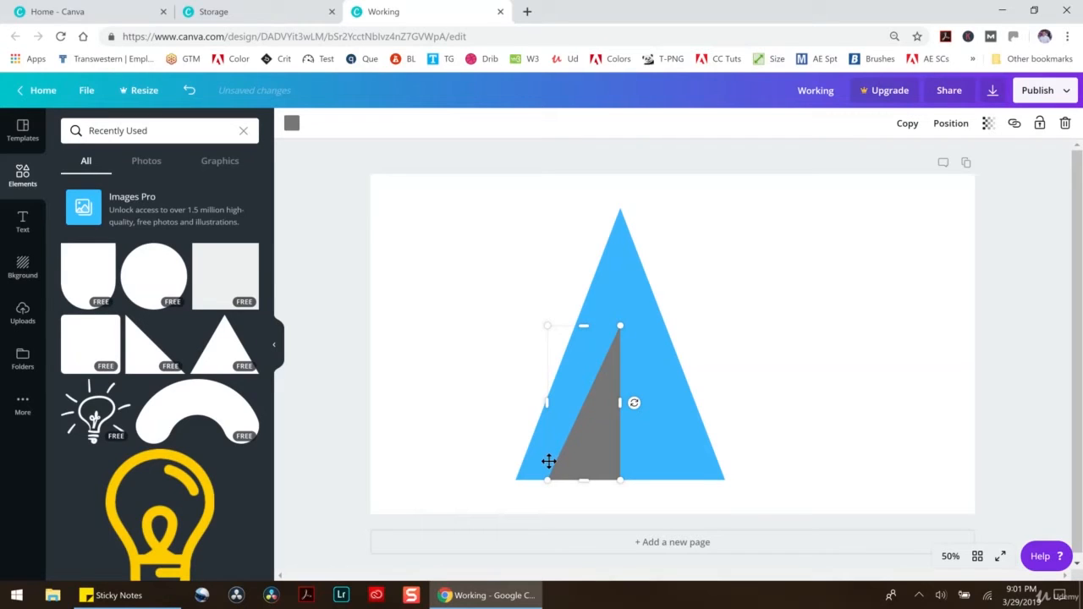
left_click_drag(546, 403, 576, 399)
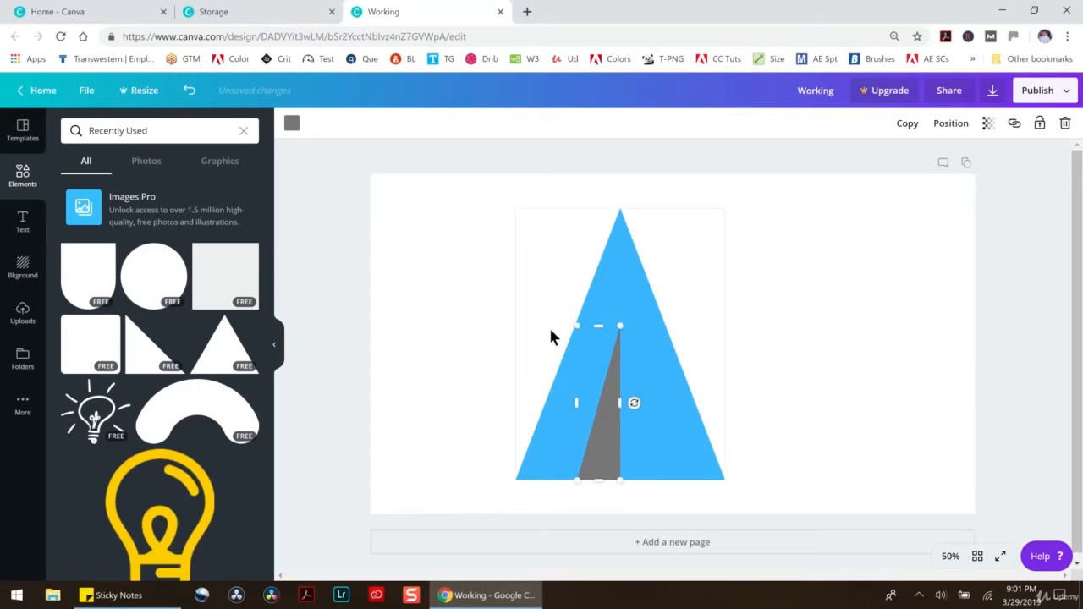
Step: Rotate both triangles together about 60 degrees clockwise and fill the gray triangle with the darker royal blue
left_click_drag(489, 193, 827, 532)
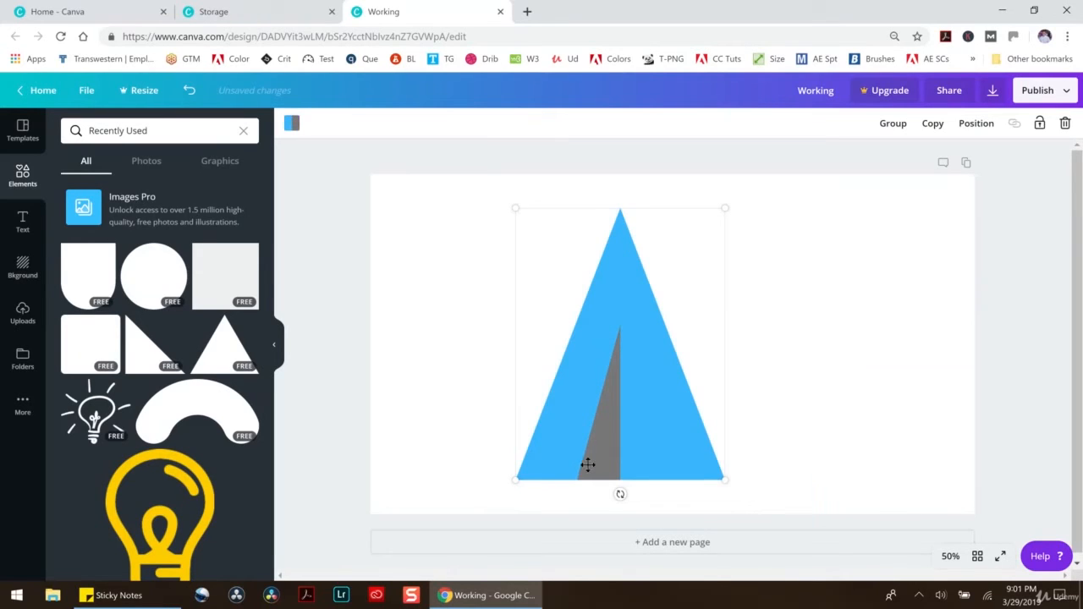
left_click_drag(615, 495, 638, 363)
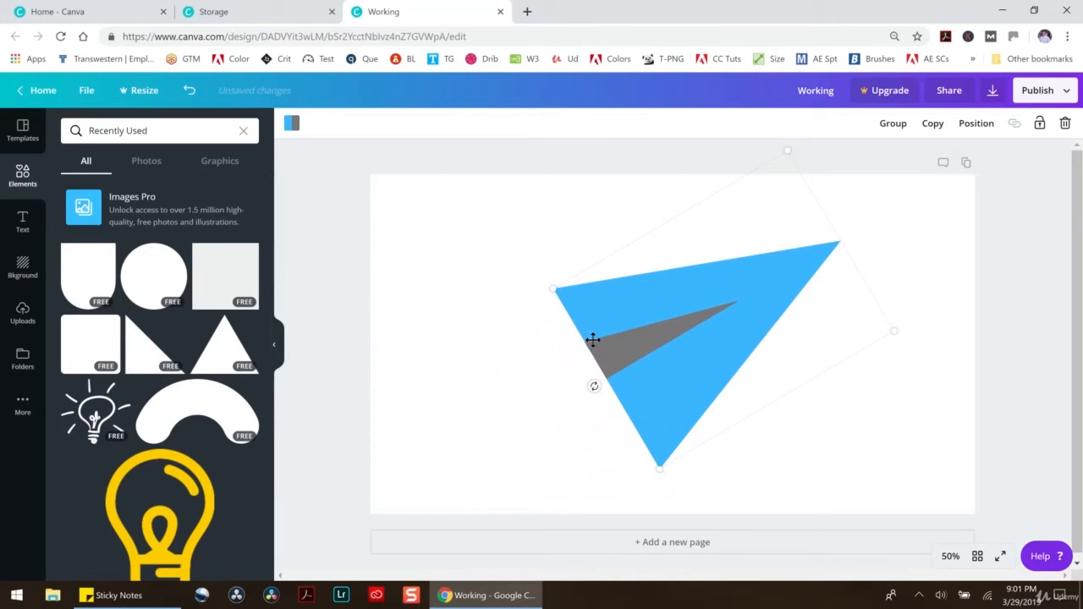
left_click(655, 331)
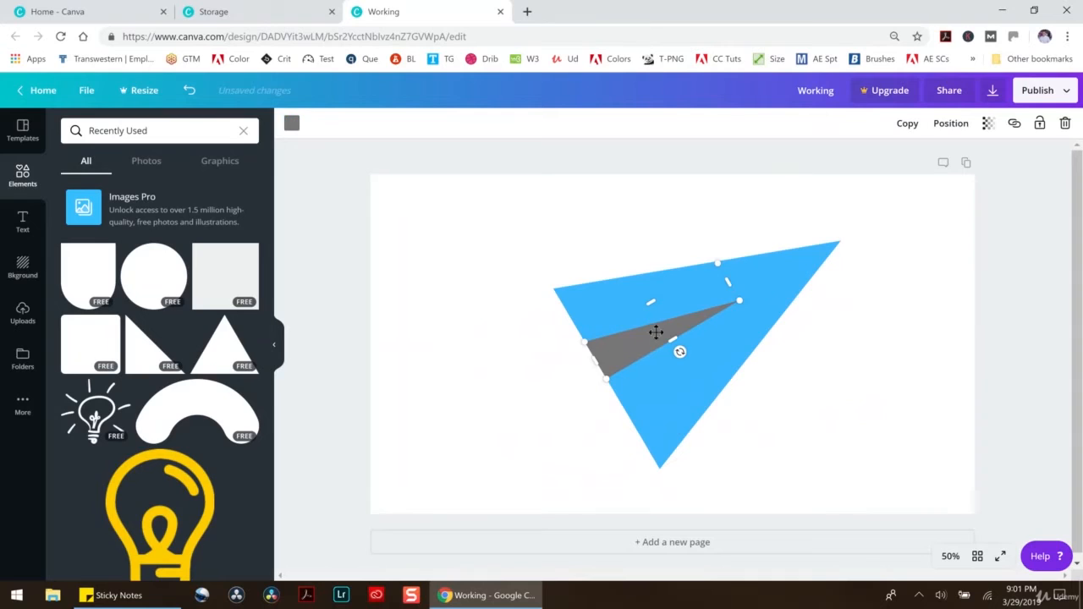
left_click(291, 124)
left_click(212, 250)
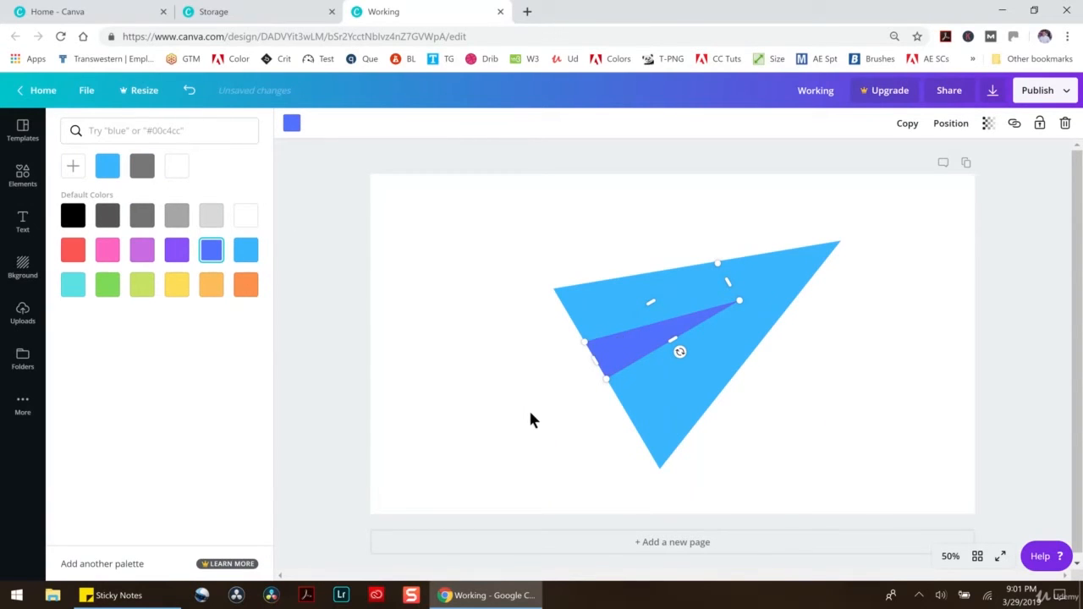
Step: Duplicate the royal blue triangle, then rotate and resize it into a fold hanging from the rear edge of the light blue shape
left_click_drag(675, 324, 575, 318)
left_click_drag(485, 289, 587, 379)
left_click_drag(593, 403, 598, 414)
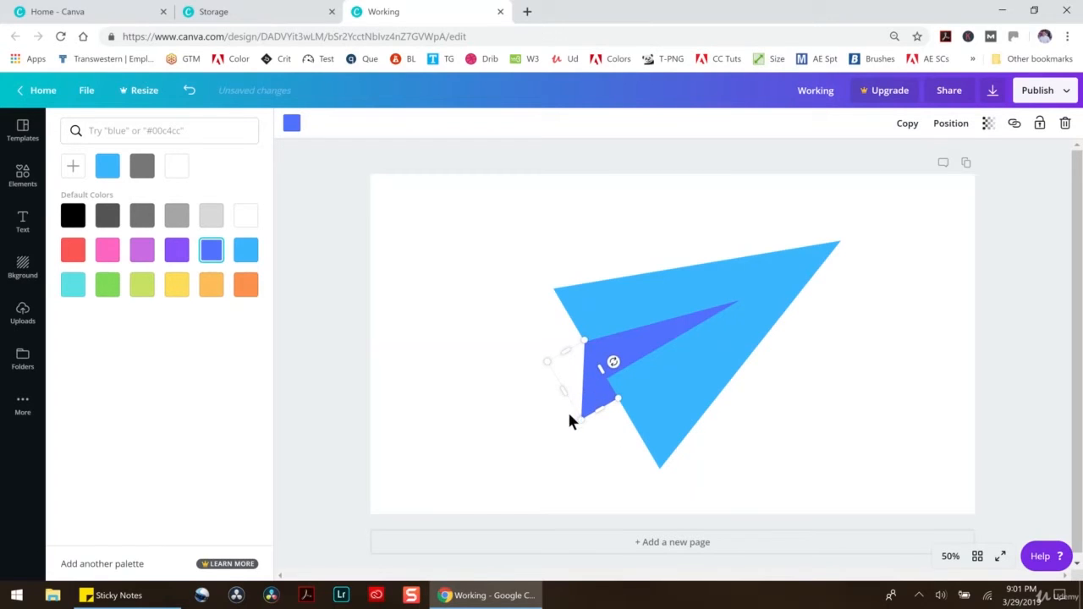
Step: Place a smaller copy of the fold triangle below the notch in the light blue shape's rear edge and fill it purple
left_click_drag(575, 355, 604, 399)
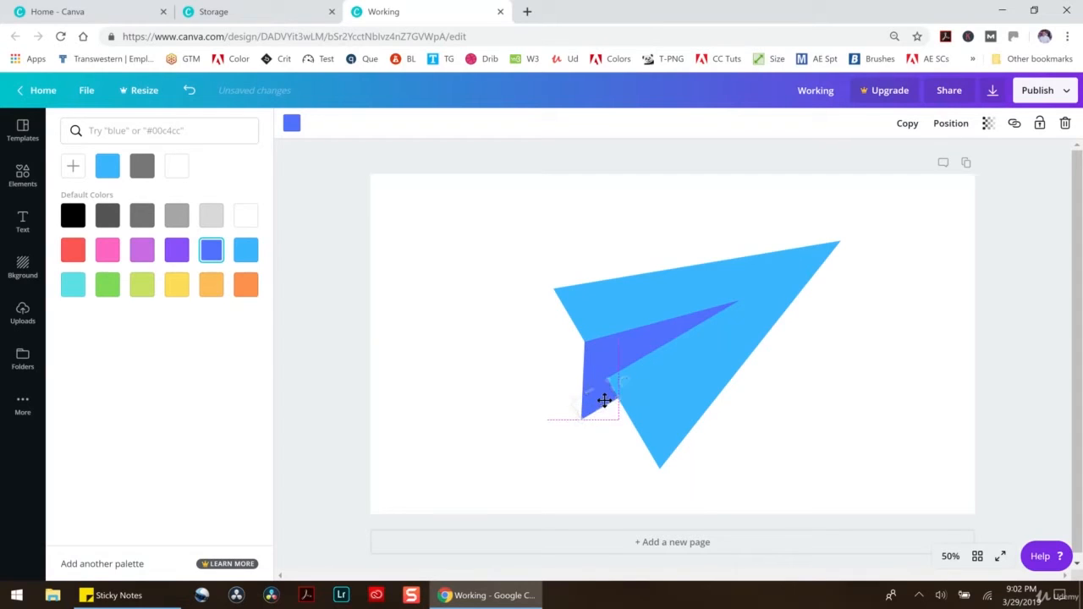
left_click(177, 249)
left_click_drag(575, 411, 575, 410)
left_click(512, 398)
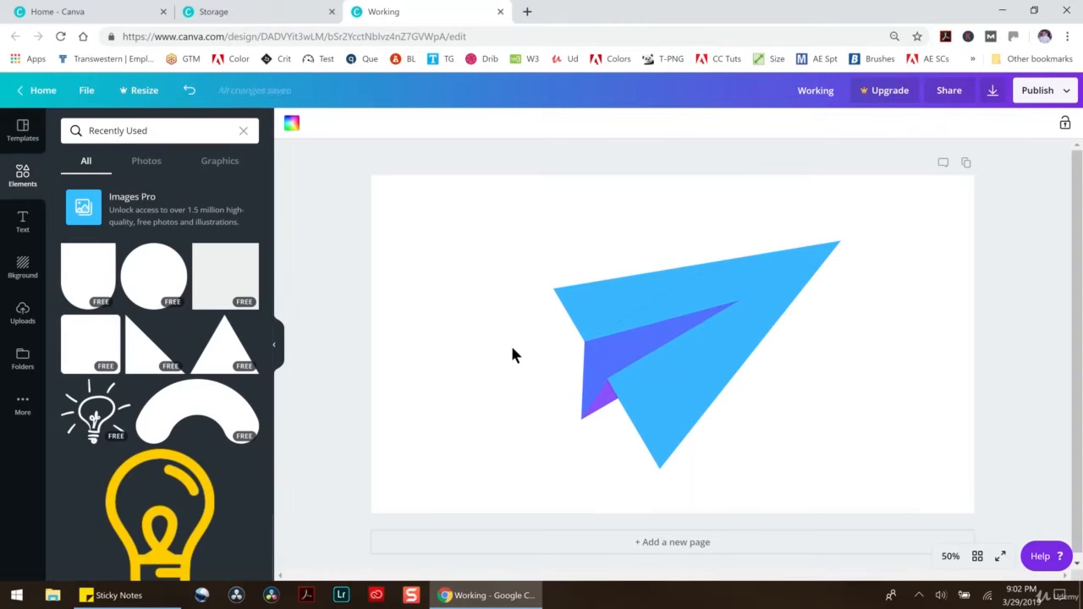
Step: Resize the lower royal blue triangle so its upper corner lines up with the rear corner of the upper wing
left_click_drag(454, 214, 929, 481)
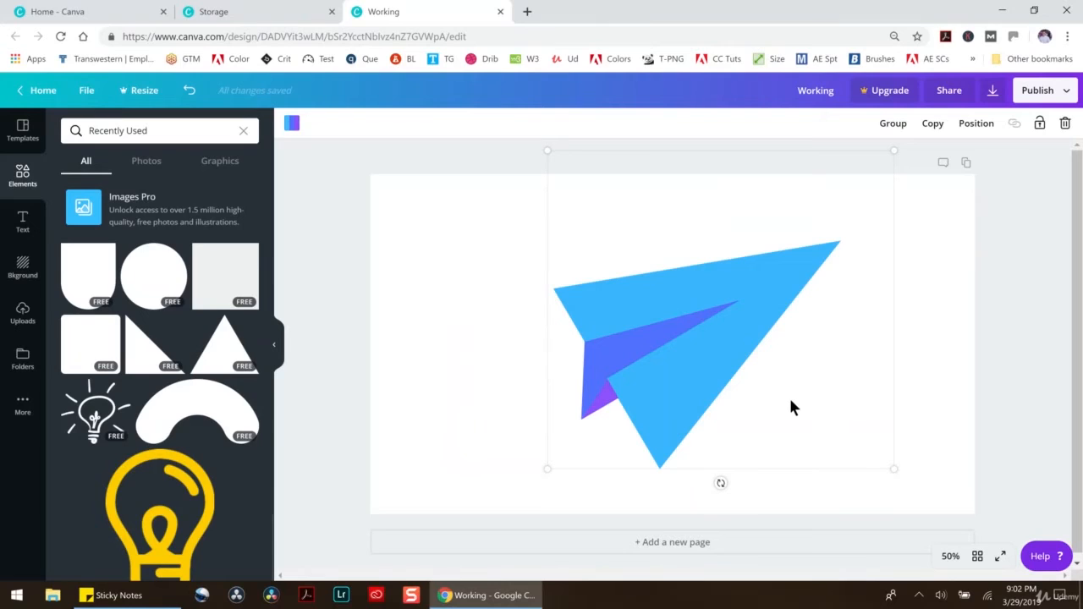
left_click(950, 556)
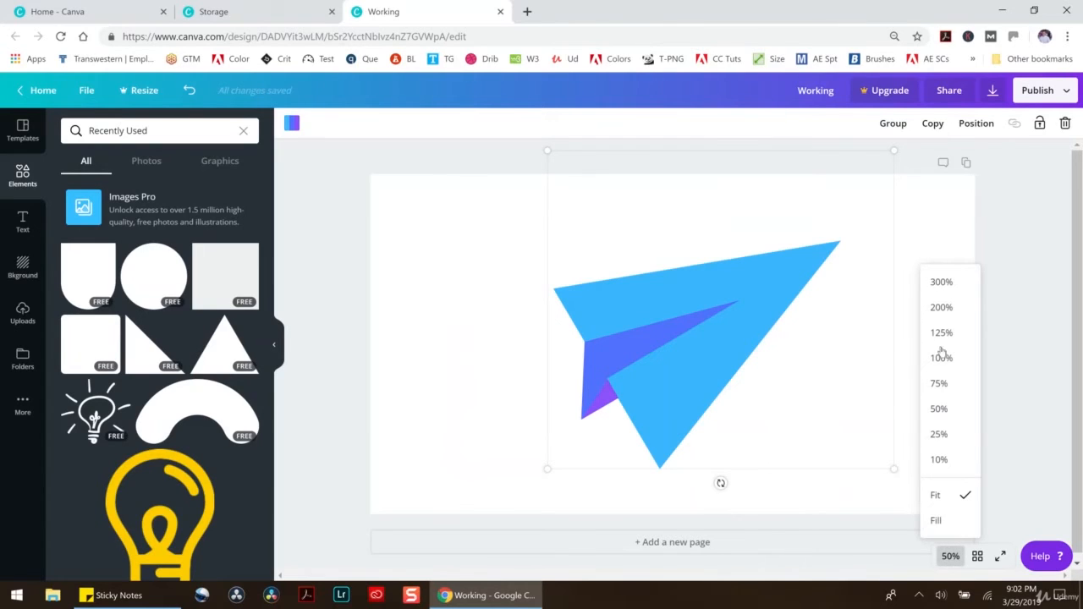
left_click(950, 306)
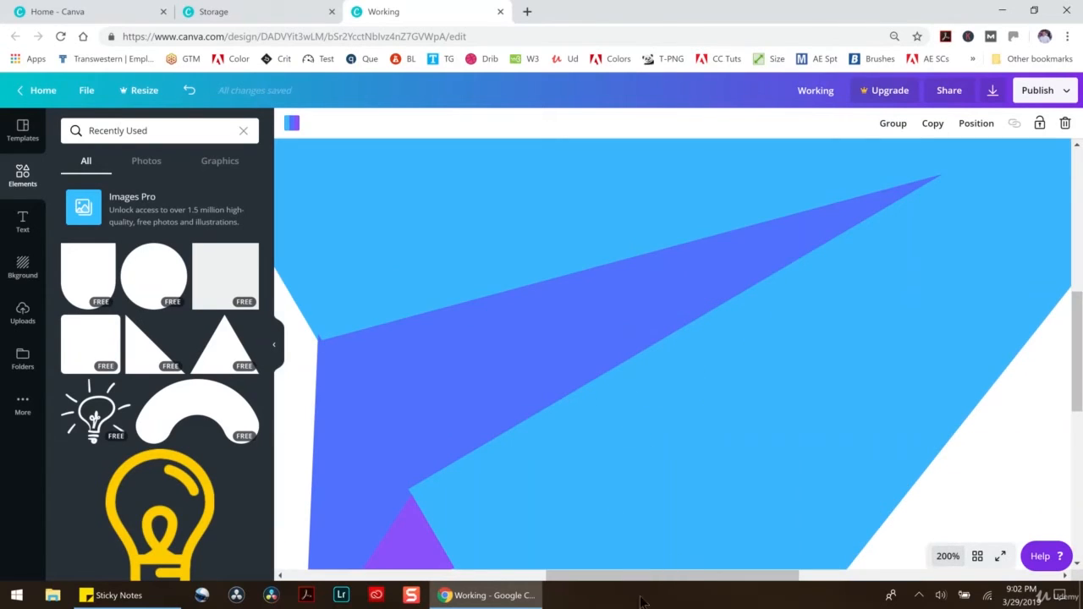
left_click_drag(692, 584, 617, 572)
left_click(537, 379)
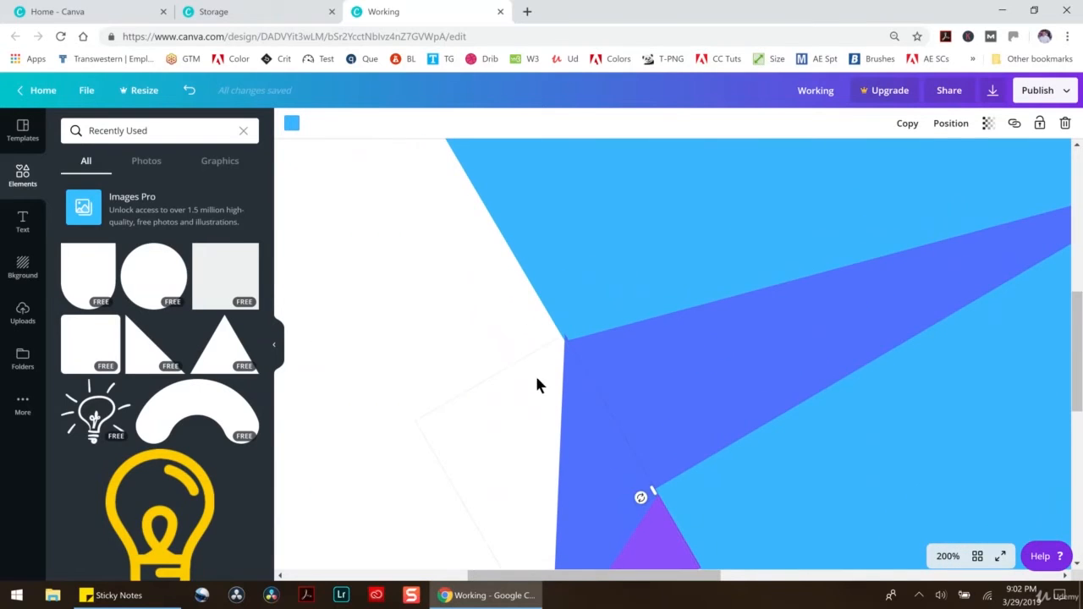
scroll(542, 373, "down", 2)
left_click(580, 266)
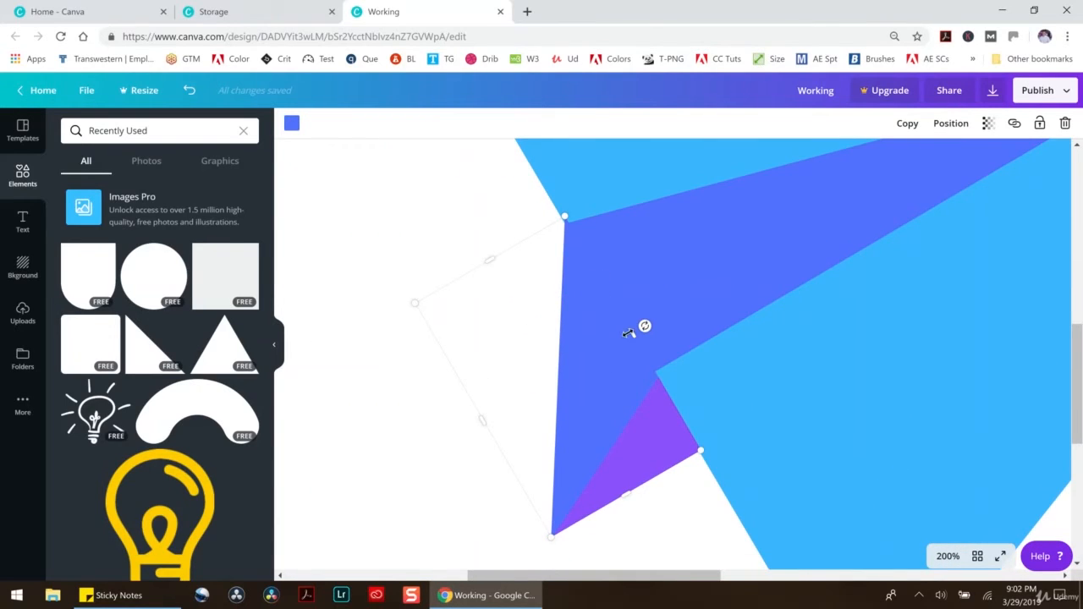
left_click_drag(628, 332, 626, 332)
left_click_drag(491, 261, 495, 267)
left_click(467, 236)
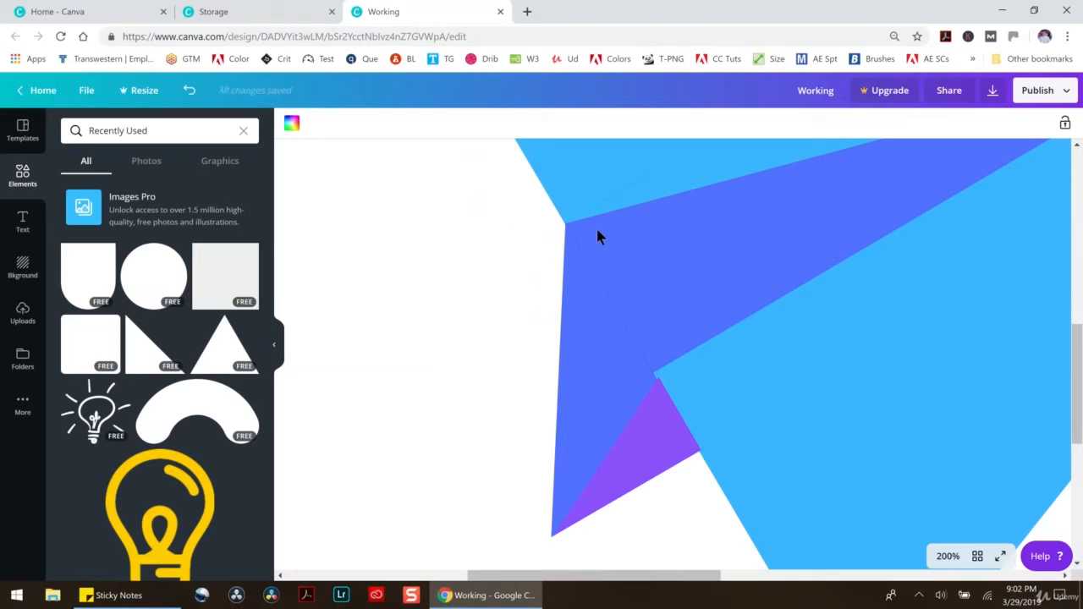
Step: Enlarge the lower royal blue triangle to about 218 by 140 so it overlaps the wing seam, and send it to the back
left_click(946, 556)
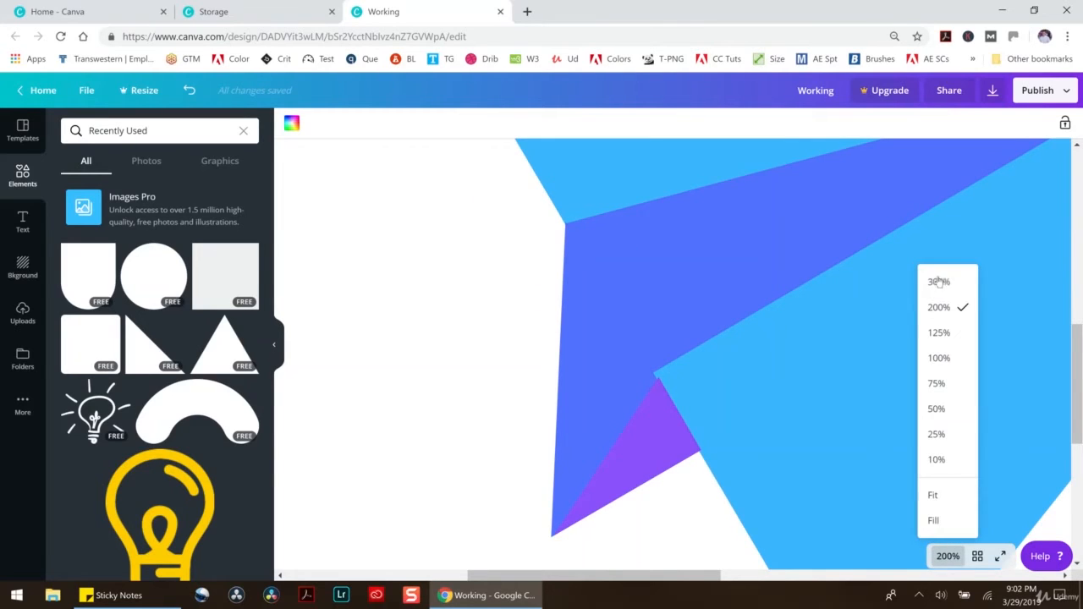
left_click(939, 281)
scroll(474, 406, "down", 8)
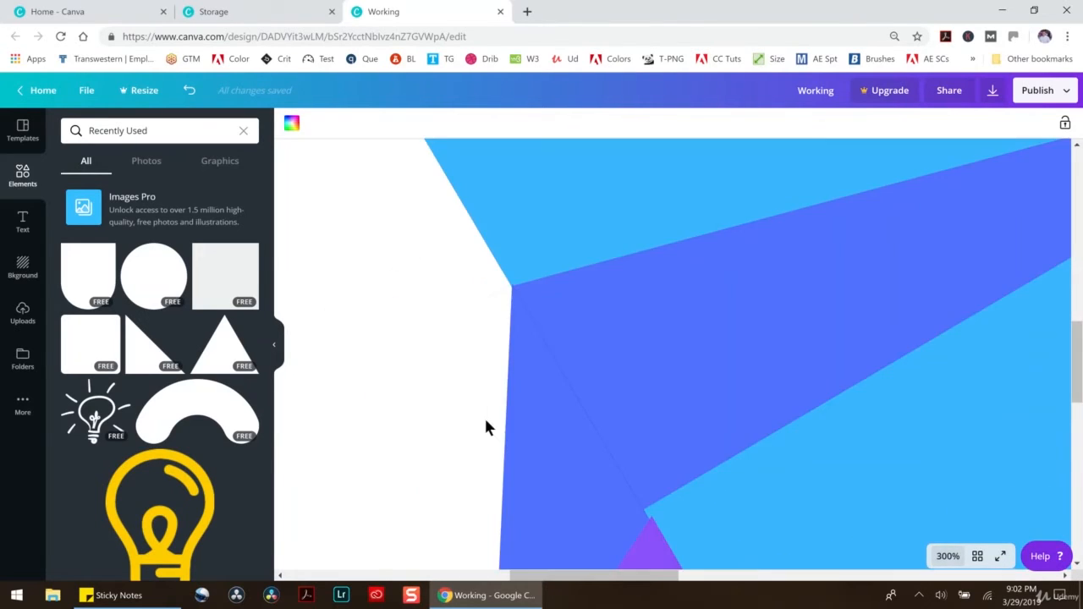
scroll(501, 434, "up", 3)
left_click_drag(511, 320, 401, 339)
left_click_drag(609, 453, 616, 448)
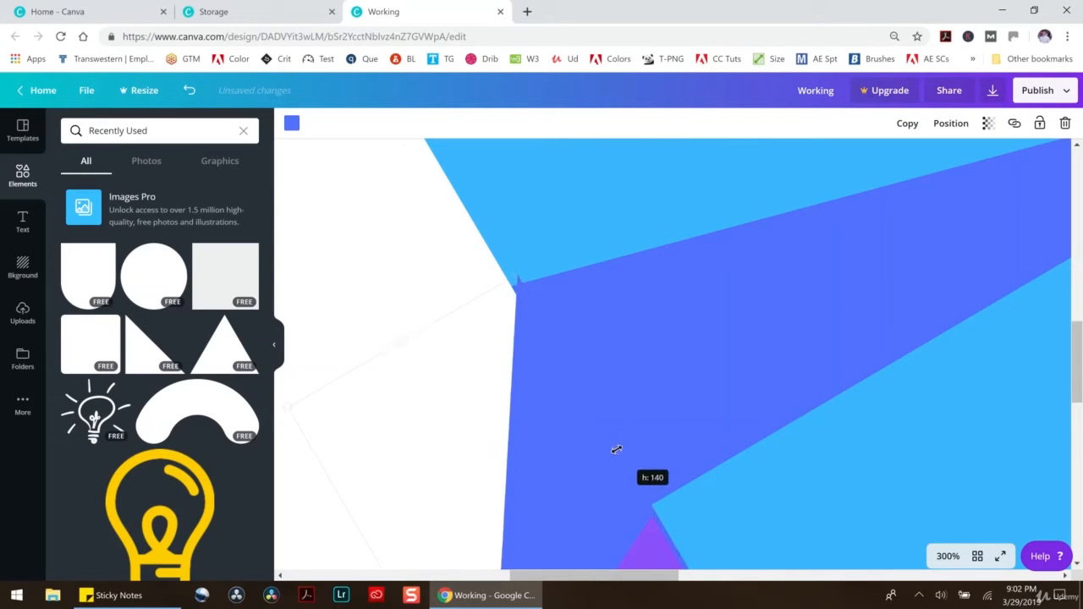
left_click_drag(402, 340, 398, 329)
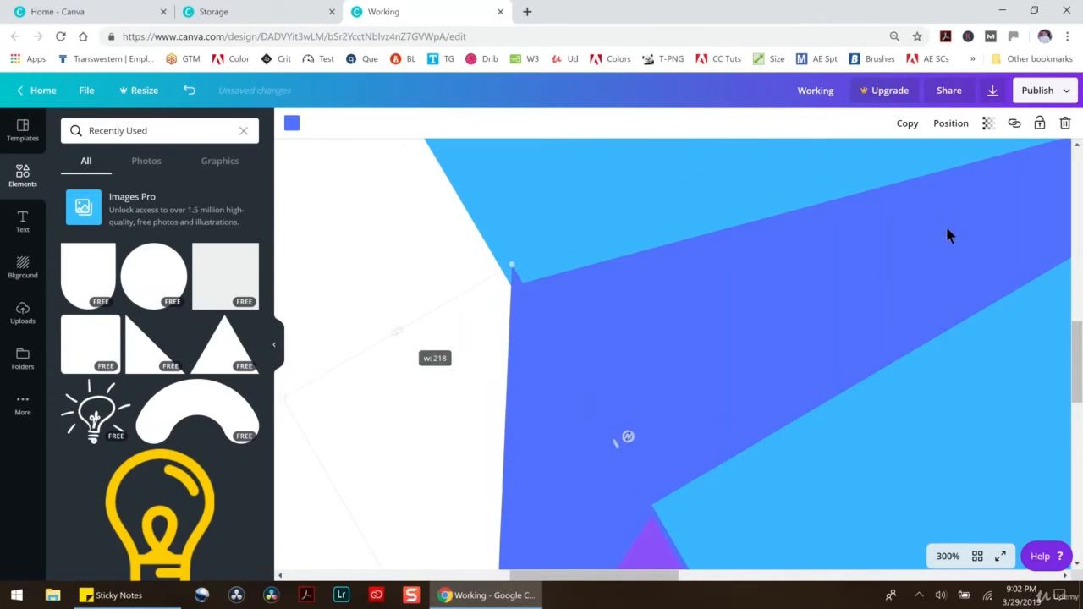
left_click(950, 123)
left_click(896, 235)
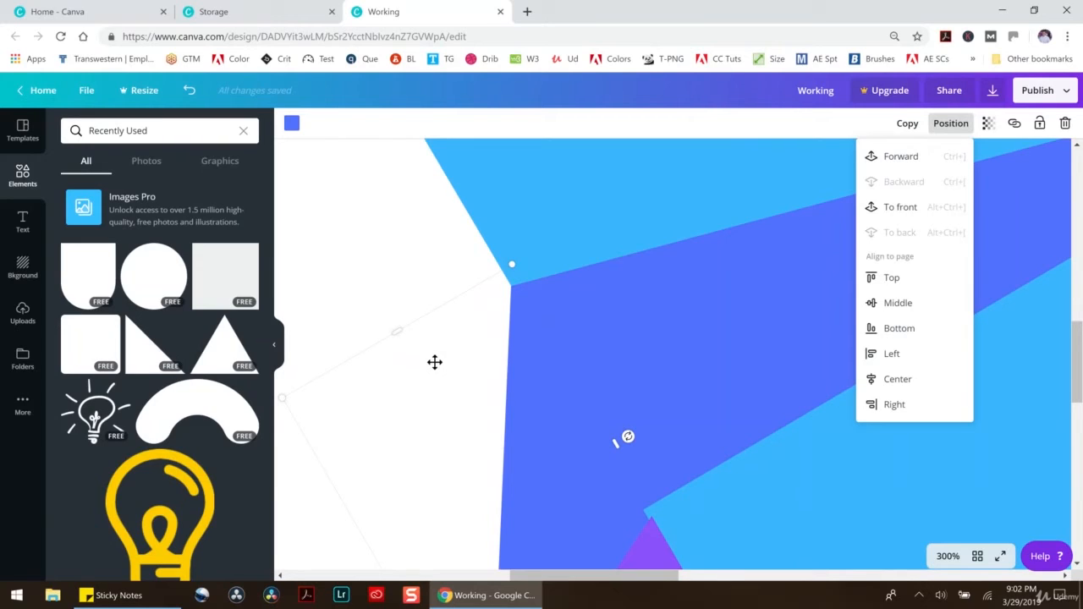
left_click(412, 253)
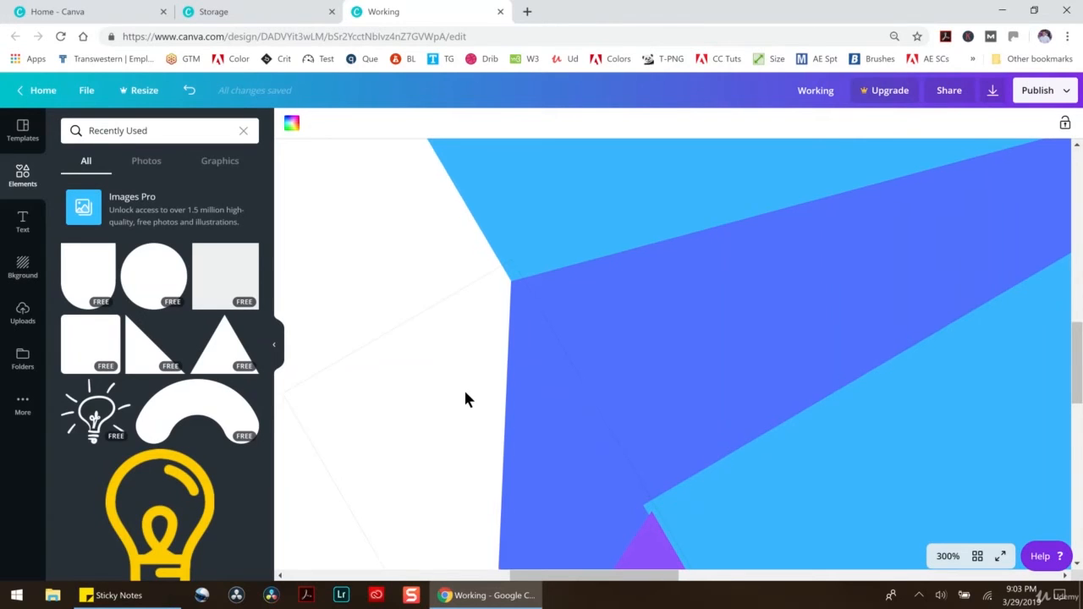
Step: Resize the purple triangle so its corners meet the lower wing's inner corner and the fold's bottom tip
scroll(465, 396, "down", 4)
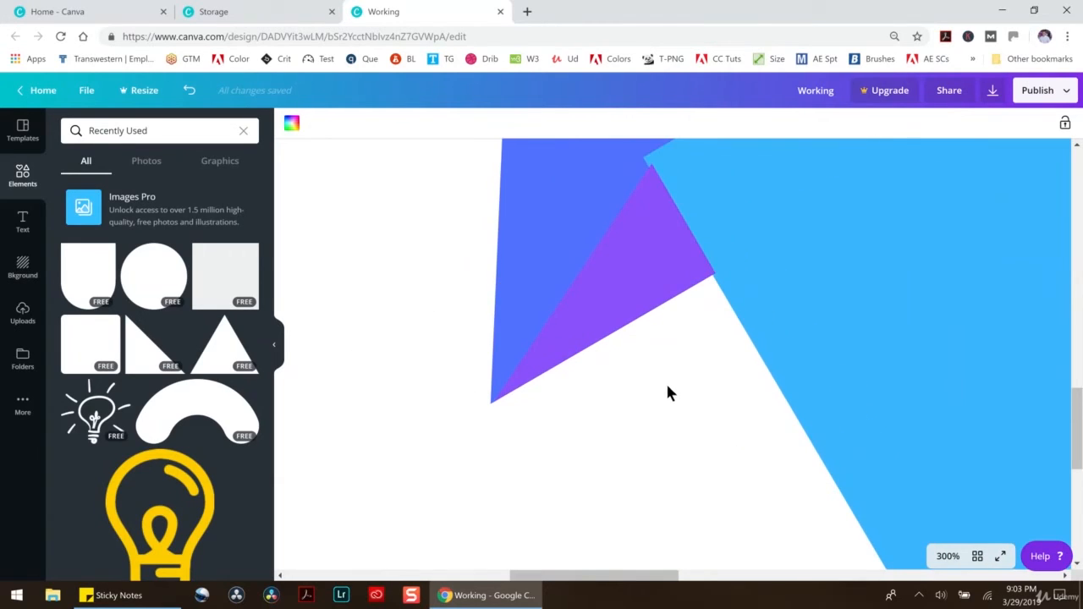
scroll(665, 380, "up", 1)
left_click(643, 363)
left_click_drag(541, 345, 530, 337)
left_click_drag(680, 332, 678, 335)
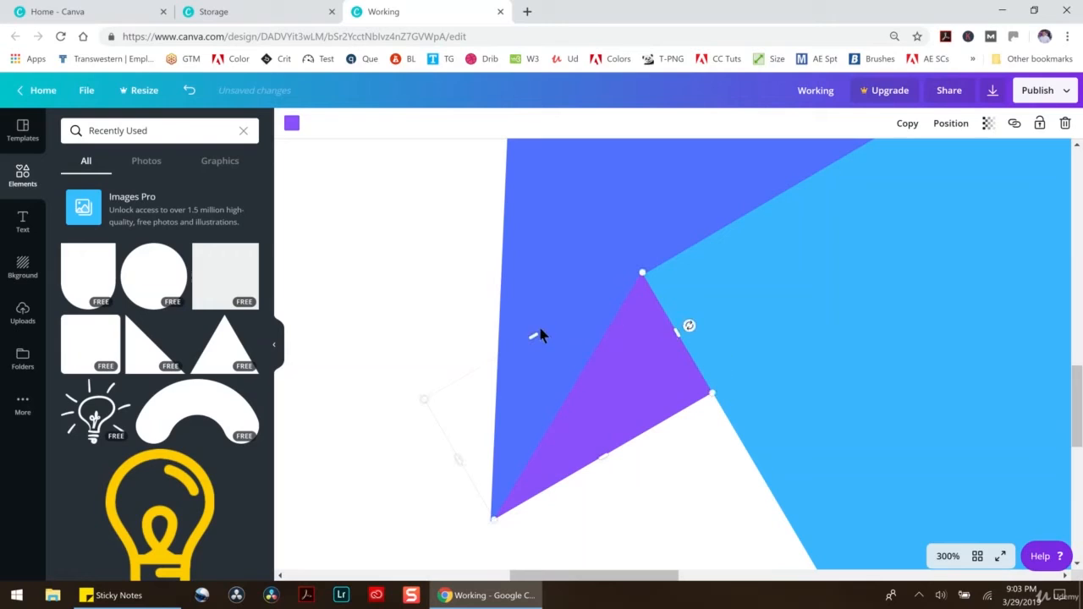
left_click_drag(531, 334, 534, 334)
left_click(471, 468)
left_click(549, 462)
left_click_drag(456, 461, 453, 465)
left_click(406, 412)
scroll(730, 474, "up", 3)
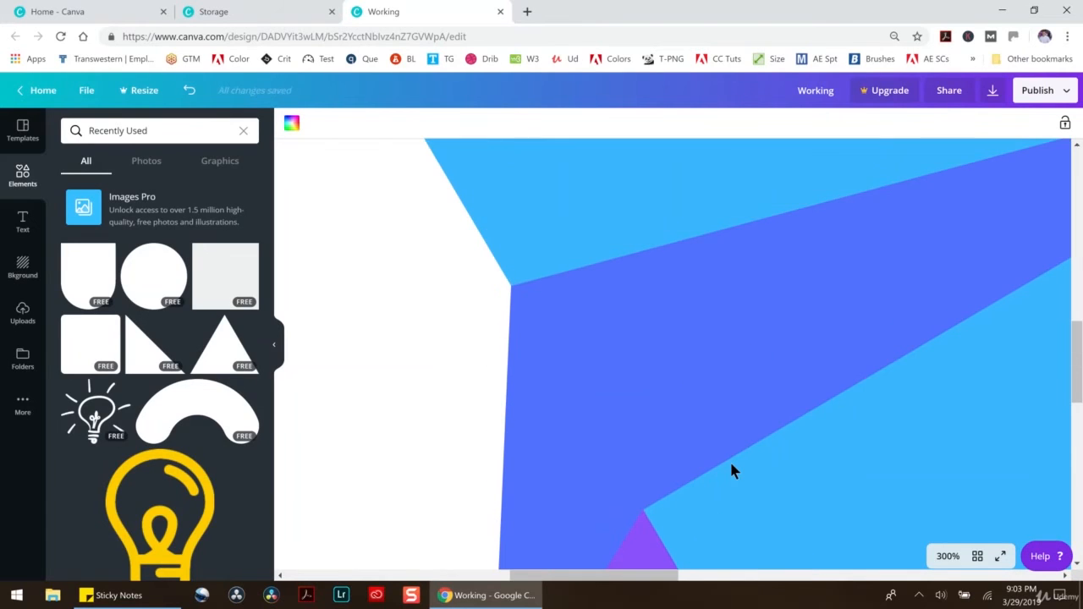
scroll(729, 469, "down", 5)
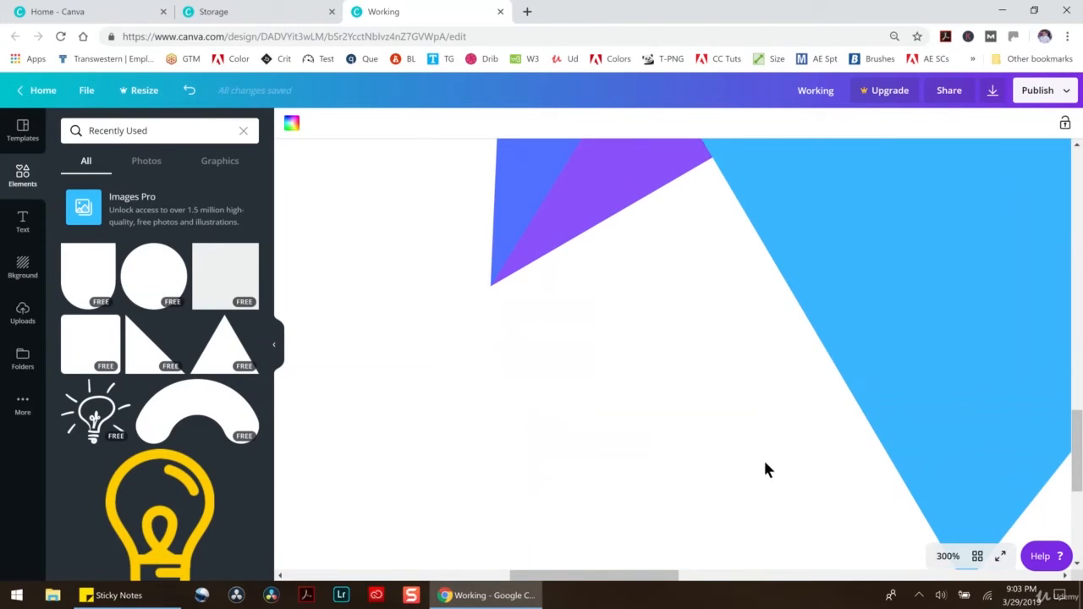
Step: Group all the paper plane pieces and scale the group down to about half size
left_click(948, 556)
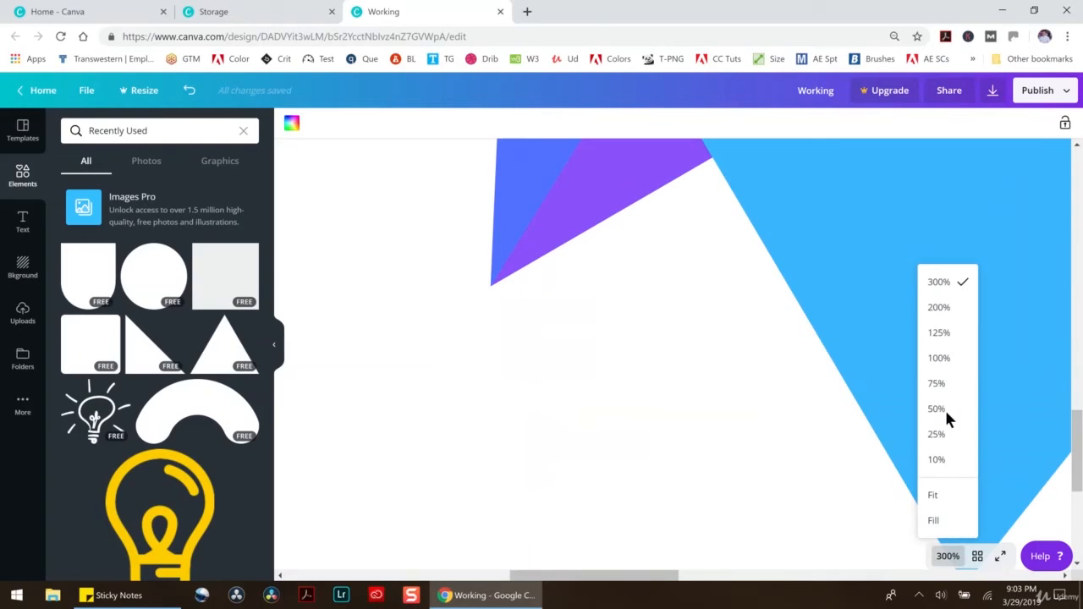
left_click(945, 410)
left_click_drag(459, 194, 956, 499)
left_click_drag(748, 296, 652, 307)
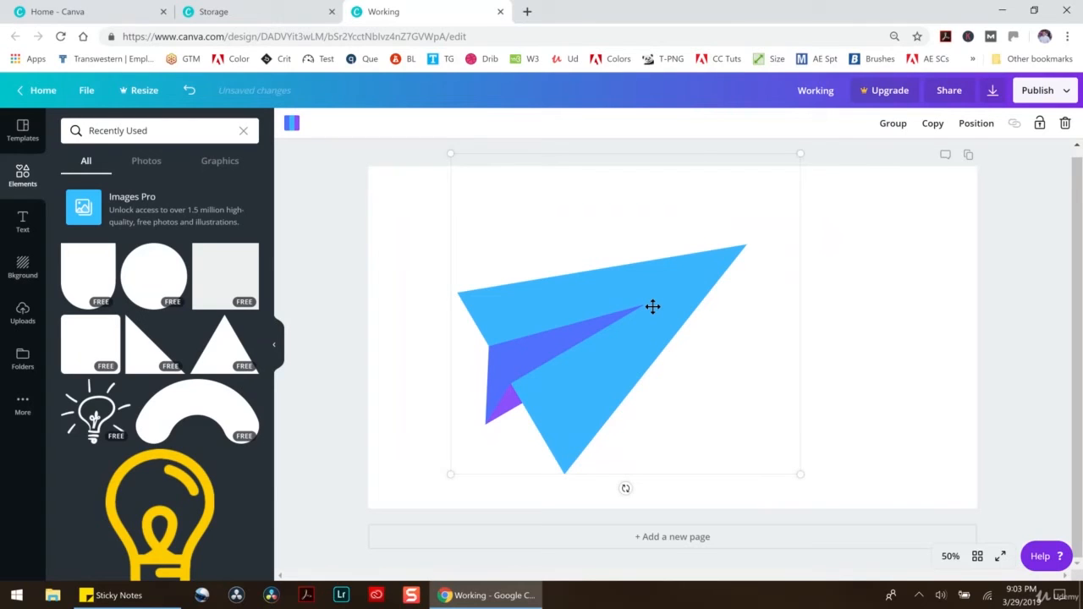
left_click(892, 122)
left_click_drag(801, 472, 610, 324)
left_click_drag(499, 224, 611, 300)
Step: Make two copies of the paper plane group and spread the three planes across the page
left_click(907, 124)
left_click_drag(717, 296, 749, 287)
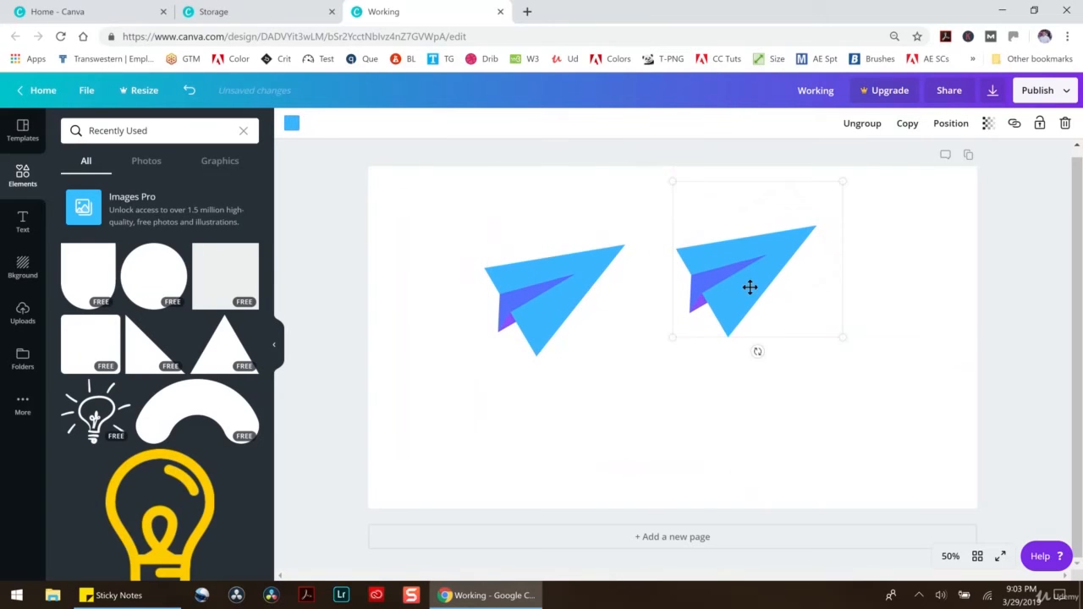
key("ctrl+v")
left_click_drag(560, 312, 523, 263)
left_click_drag(500, 406, 479, 371)
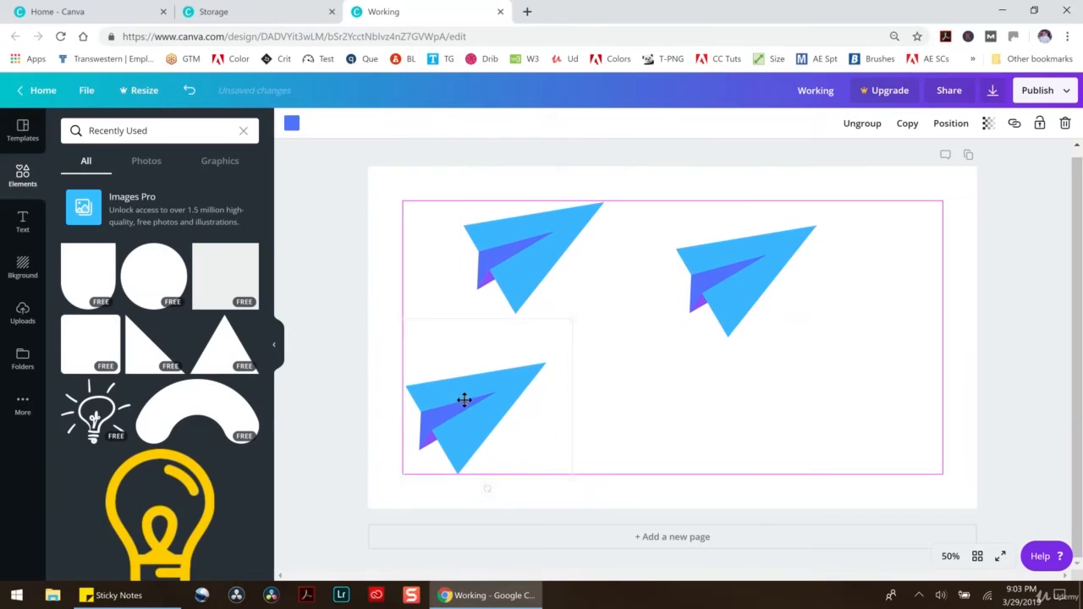
left_click_drag(754, 259, 746, 243)
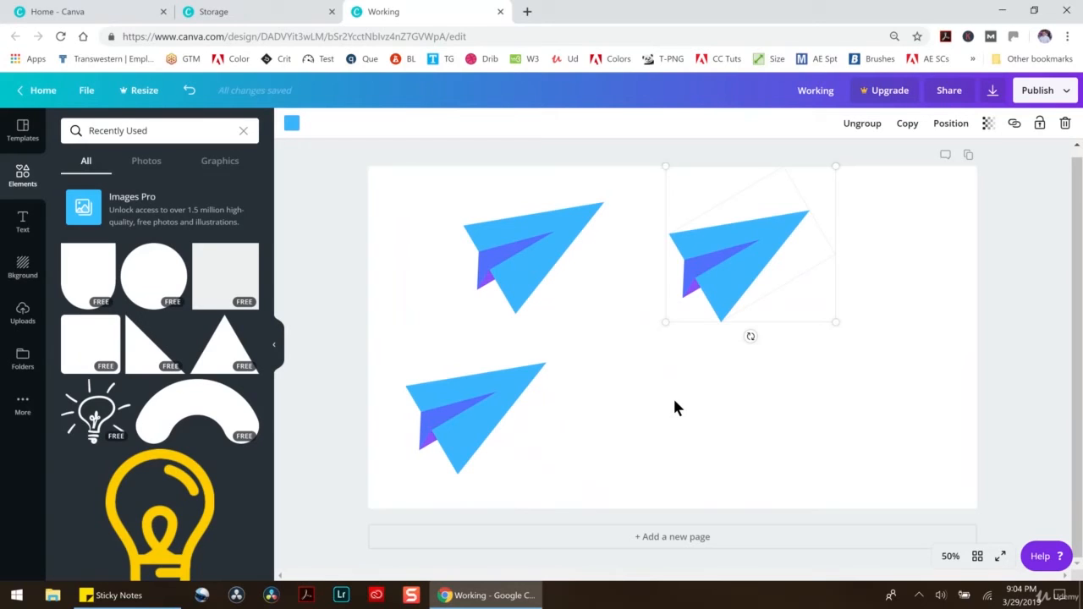
Step: Rotate the right plane counterclockwise, the top plane clockwise and the bottom plane 18° clockwise, shifting the bottom one toward the page centre
left_click_drag(704, 252, 710, 285)
left_click_drag(755, 370, 783, 369)
left_click(493, 274)
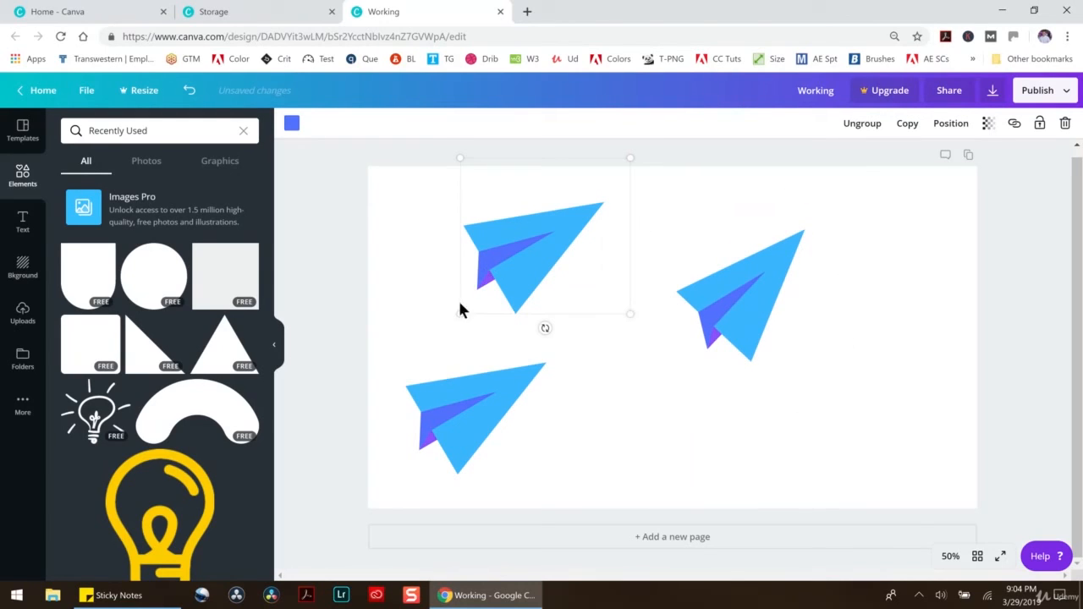
left_click_drag(543, 330, 503, 316)
left_click(469, 414)
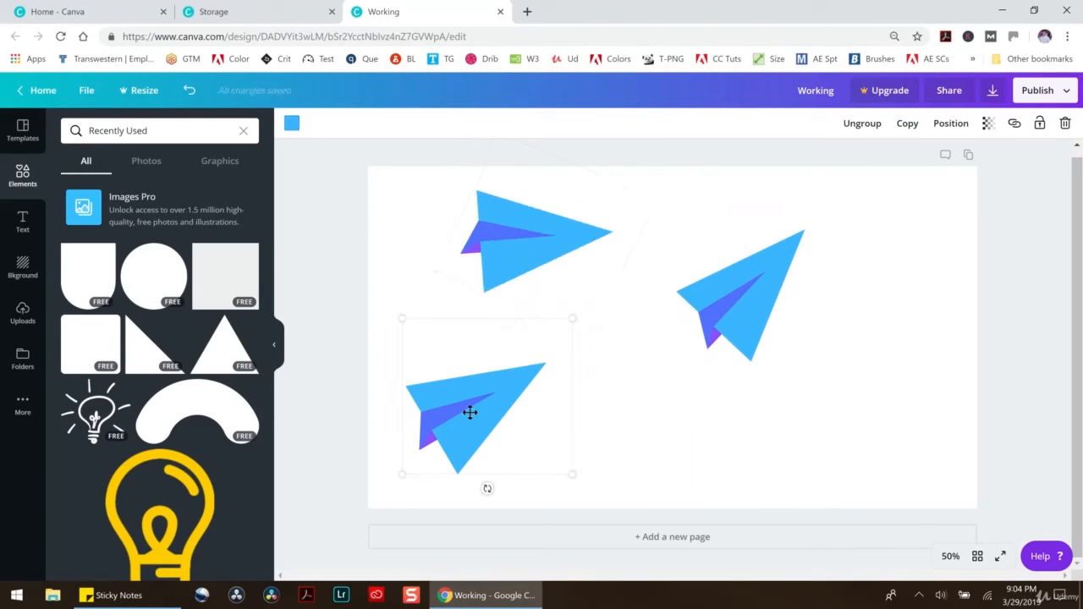
left_click_drag(484, 488, 461, 479)
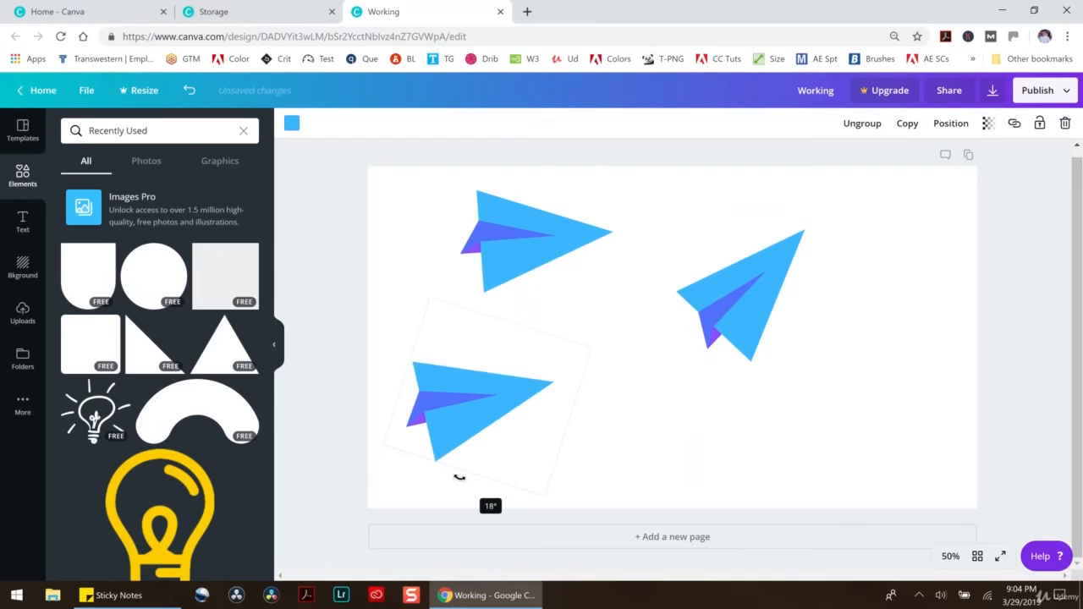
left_click_drag(472, 396, 598, 404)
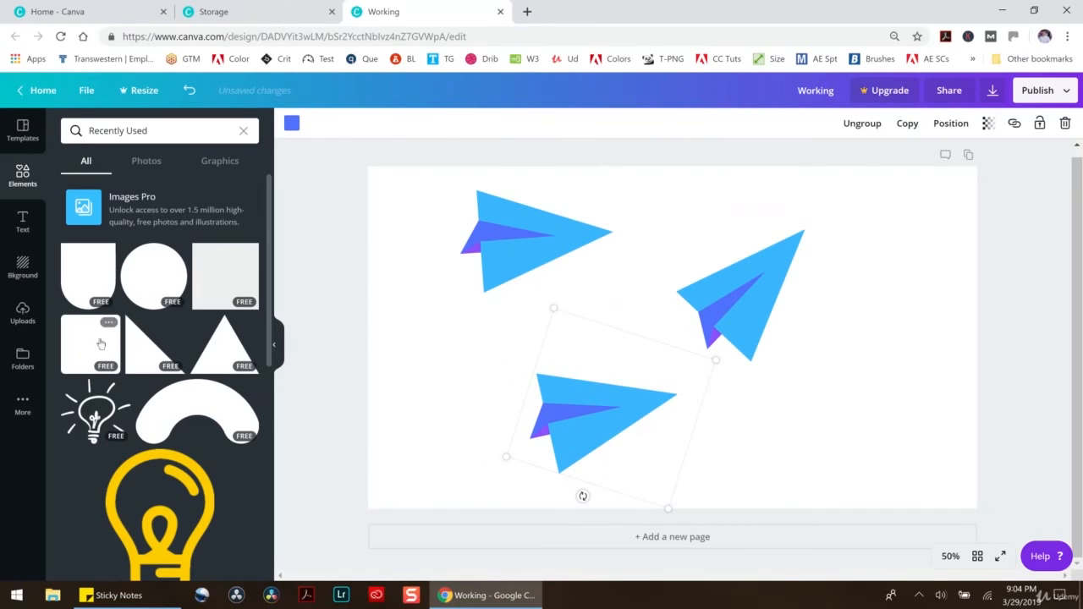
Step: Add a square and flatten it into a thin grey horizontal bar trailing behind the top plane to the page's left edge
left_click(224, 282)
left_click_drag(672, 476, 333, 243)
left_click_drag(458, 243, 361, 243)
Step: Add a second square, shrink it to a narrow vertical strip crossing the grey bar, and colour it white
left_click(212, 285)
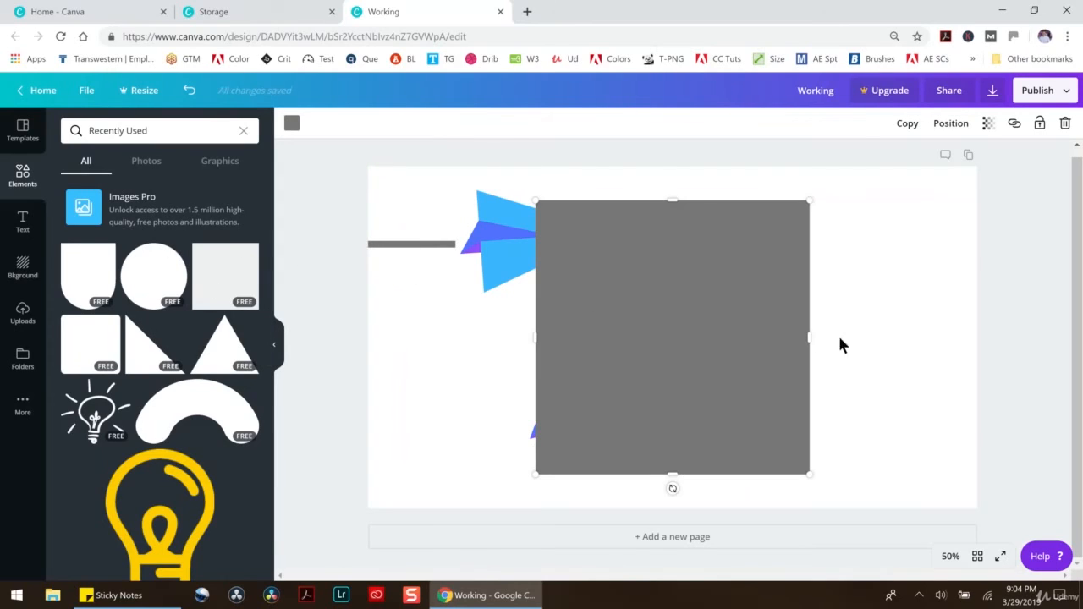
left_click_drag(812, 338, 547, 324)
left_click_drag(536, 201, 508, 382)
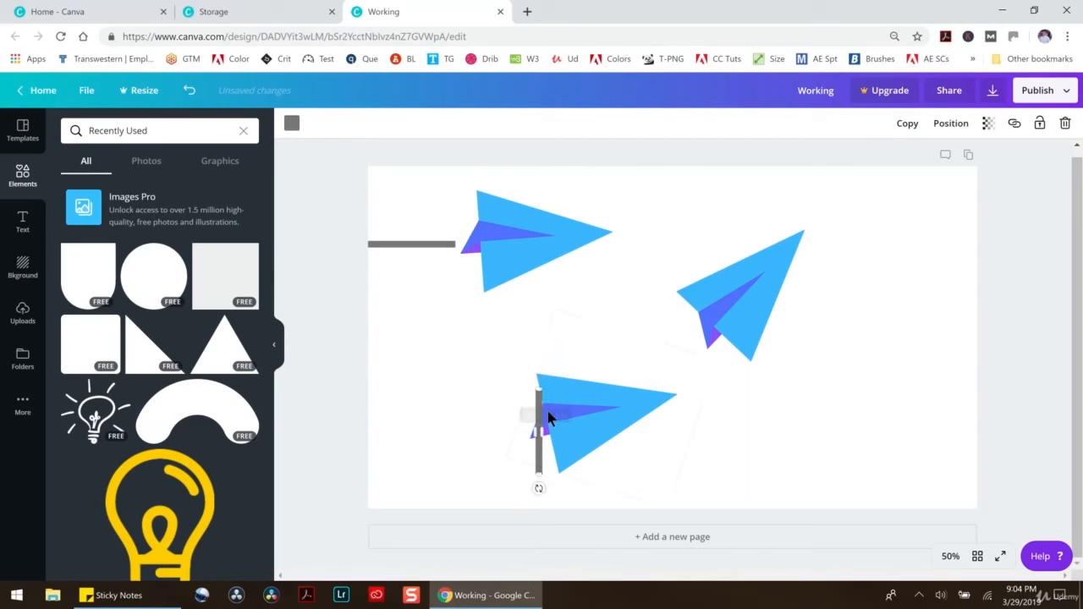
left_click_drag(541, 416, 440, 227)
left_click(291, 124)
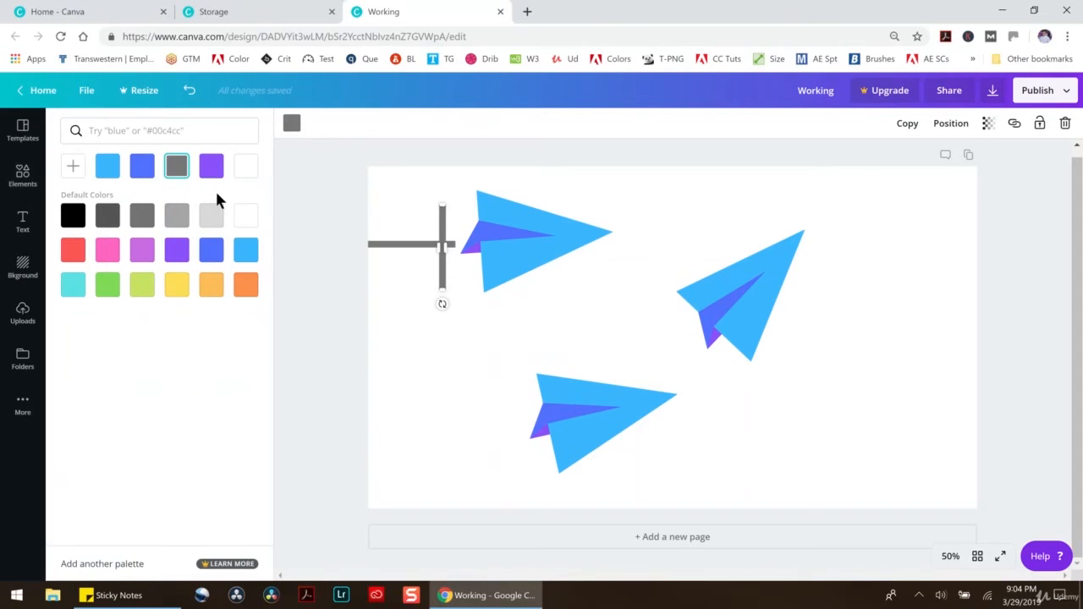
left_click(246, 214)
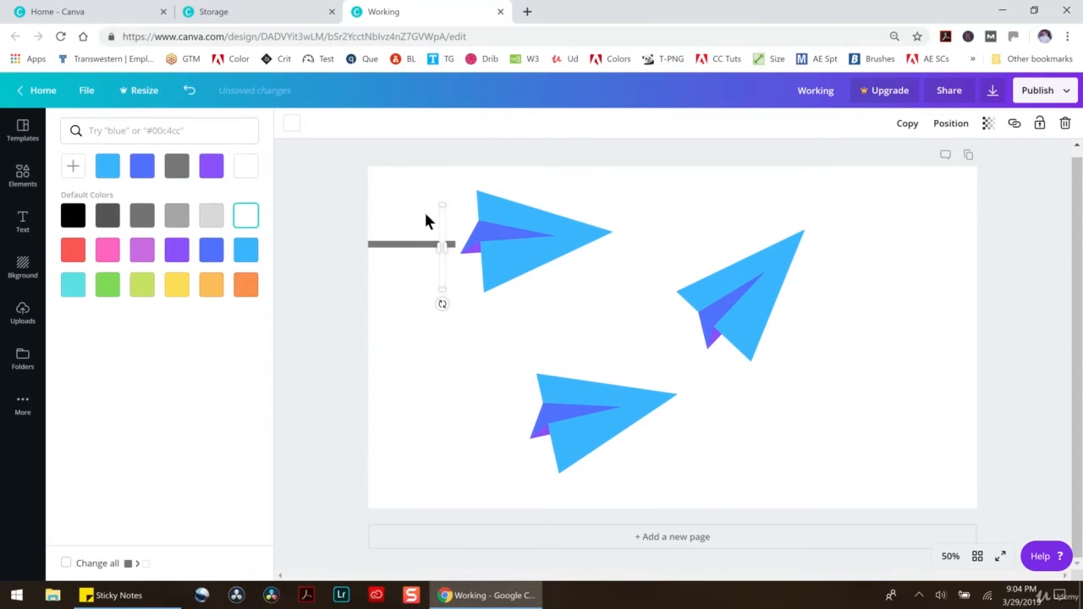
left_click(438, 222)
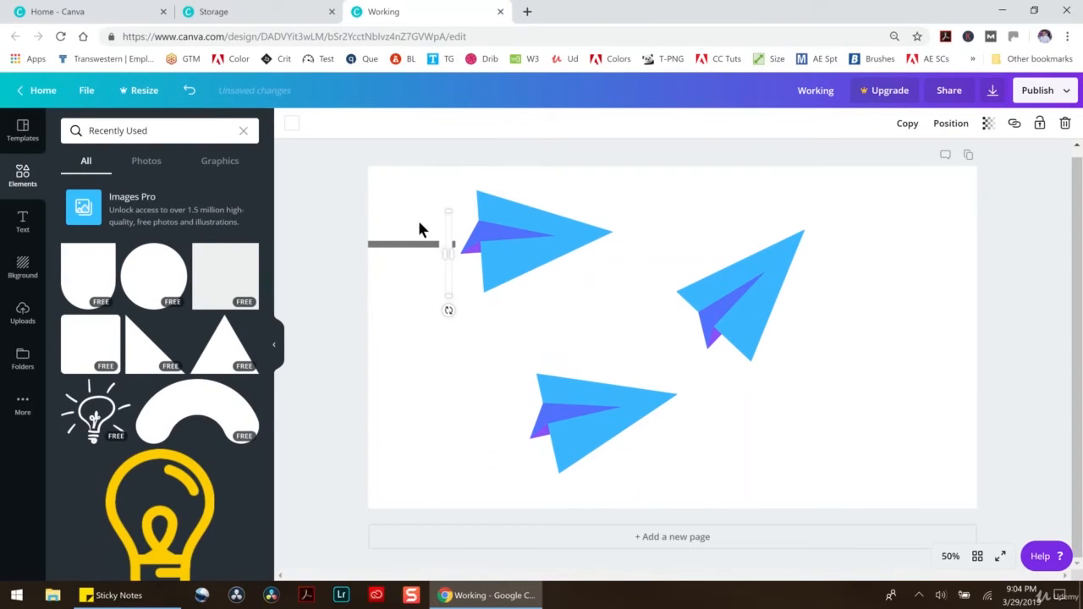
Step: Place copies of the white strip along the grey bar to break it into dashes, and move the top plane onto the dashes' end
left_click_drag(446, 235, 382, 236)
key("ctrl+v")
left_click(445, 244)
left_click_drag(449, 239, 370, 243)
left_click(359, 267)
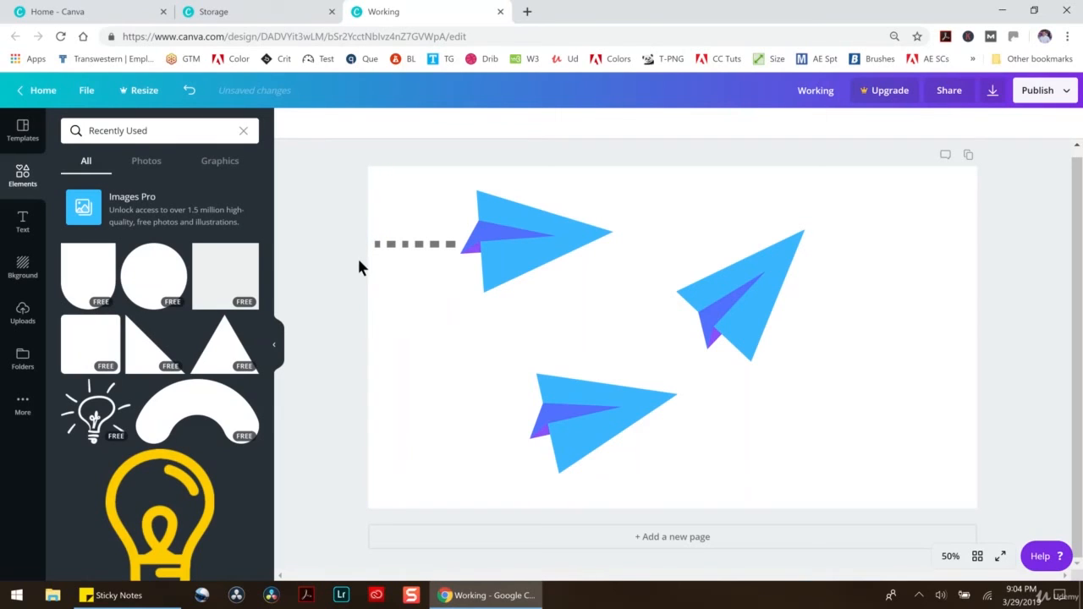
left_click_drag(506, 236, 504, 244)
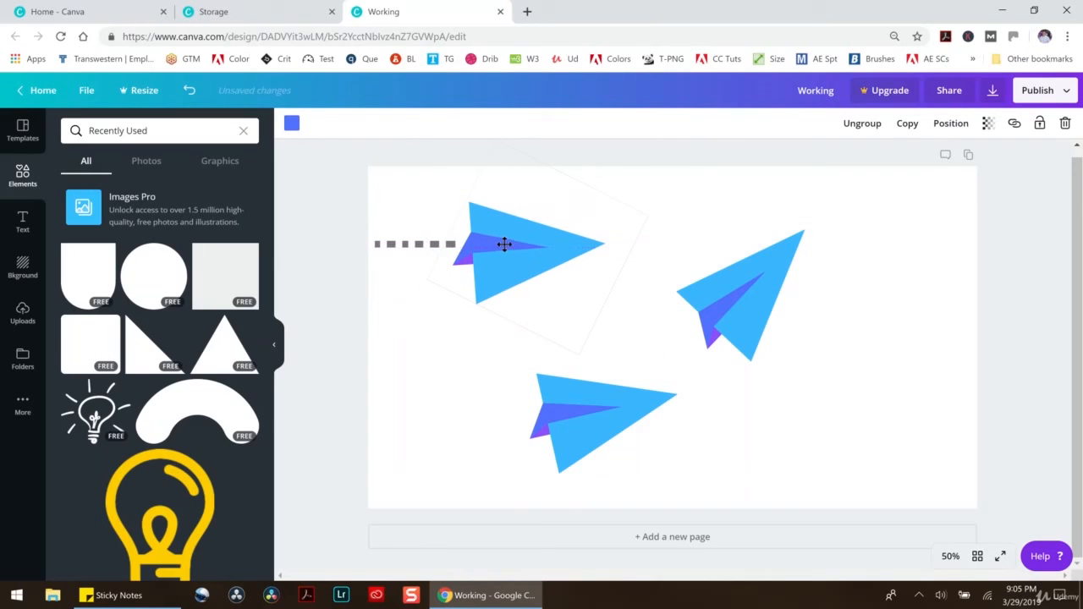
left_click(652, 233)
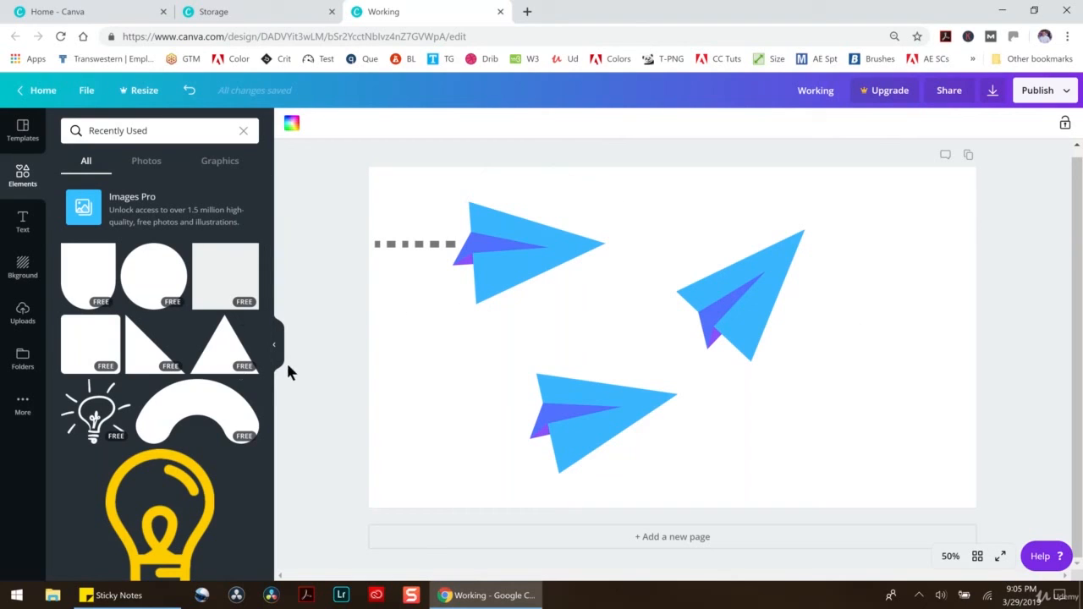
Step: Add the arch shape, shrink it to a small curve, and join copies of it into a wavy trail leading to the top plane
left_click(196, 412)
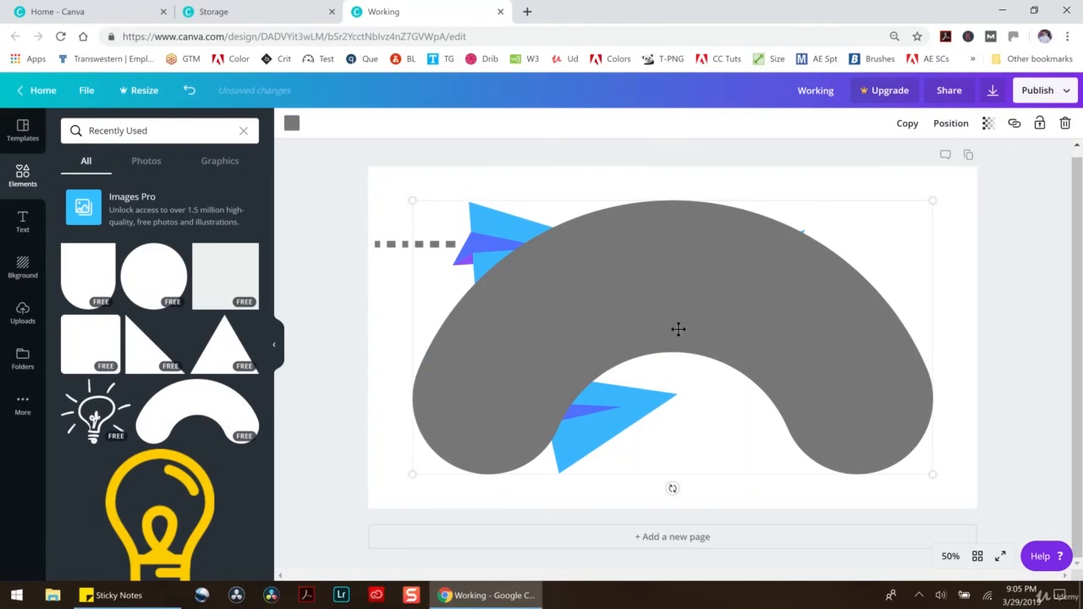
left_click_drag(932, 201, 455, 172)
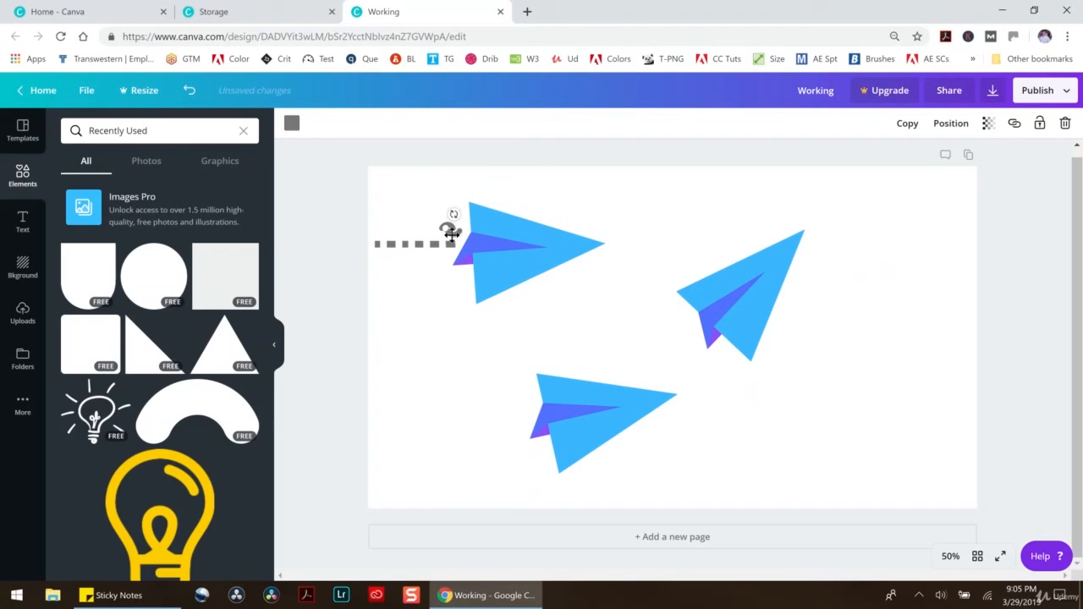
left_click_drag(454, 233, 411, 223)
key("ctrl+v")
left_click_drag(477, 242, 489, 222)
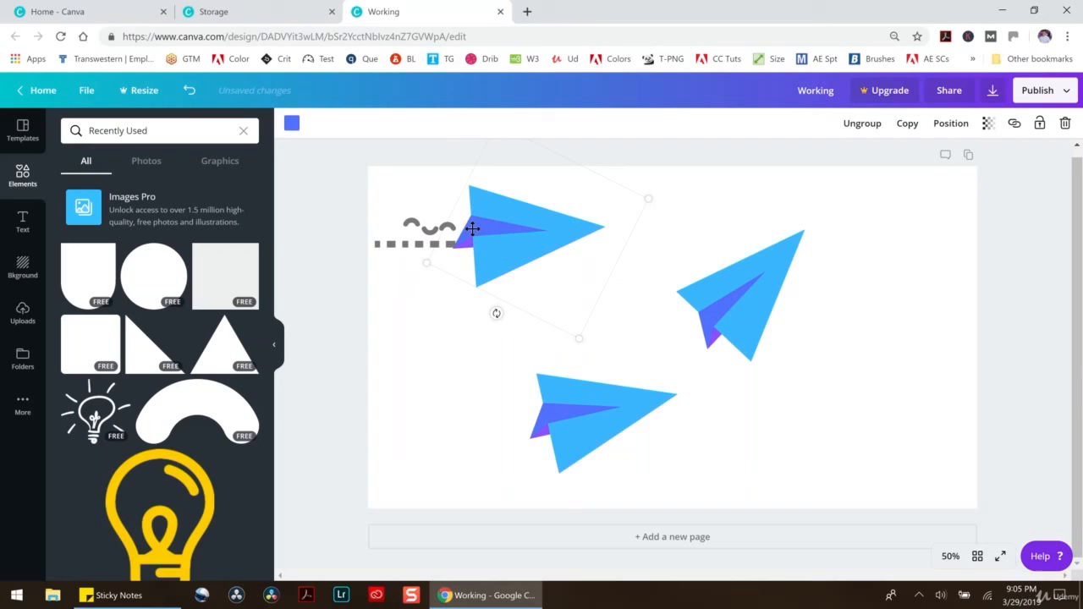
Step: Delete the top plane together with its dashed and wavy trails, and delete the bottom plane group
left_click_drag(510, 228, 544, 247)
left_click_drag(332, 201, 474, 314)
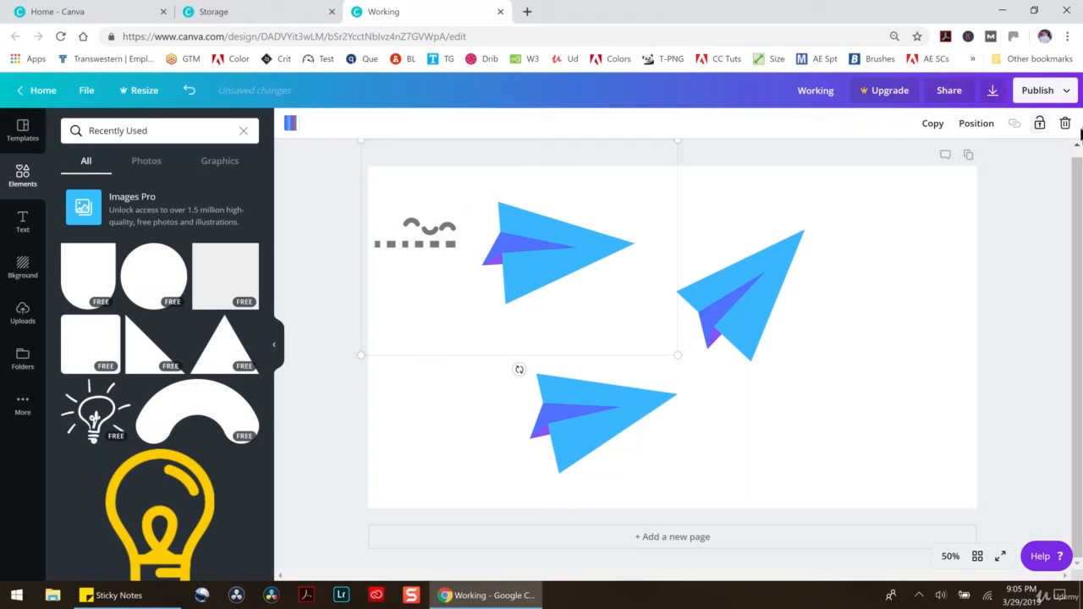
left_click(1064, 123)
left_click(586, 441)
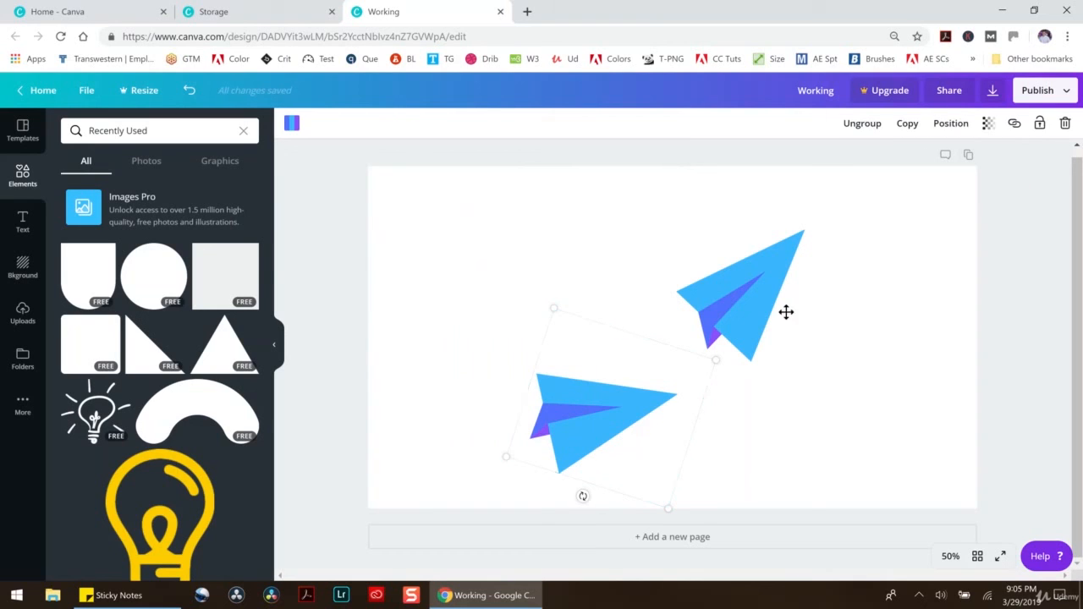
left_click(1064, 125)
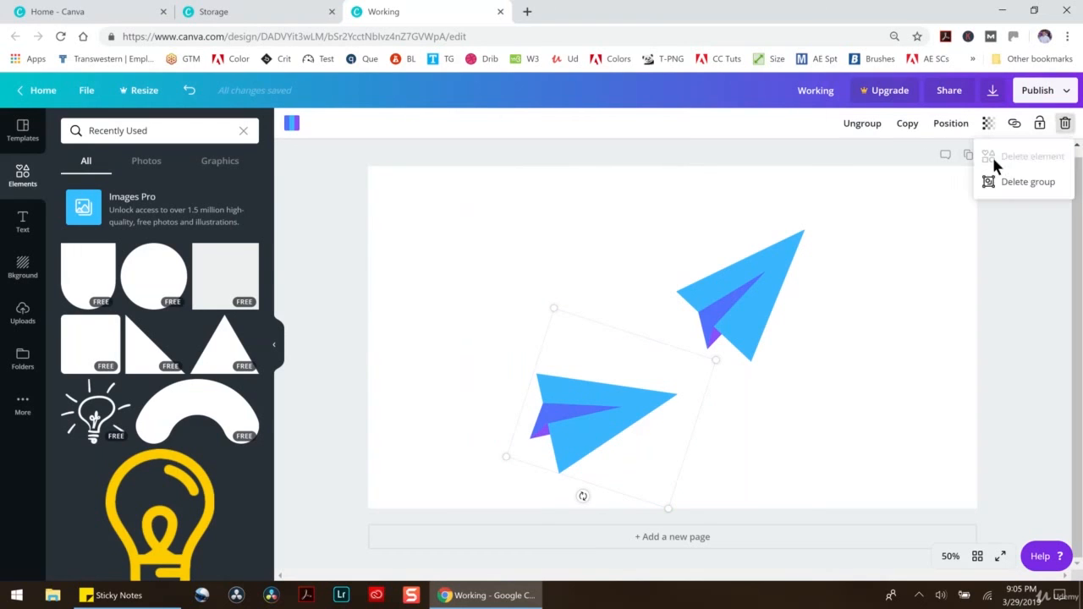
left_click(1031, 181)
Step: Move the remaining plane toward the page centre, ungroup it, and enlarge its pieces together to fill most of the page height
left_click_drag(725, 304, 556, 358)
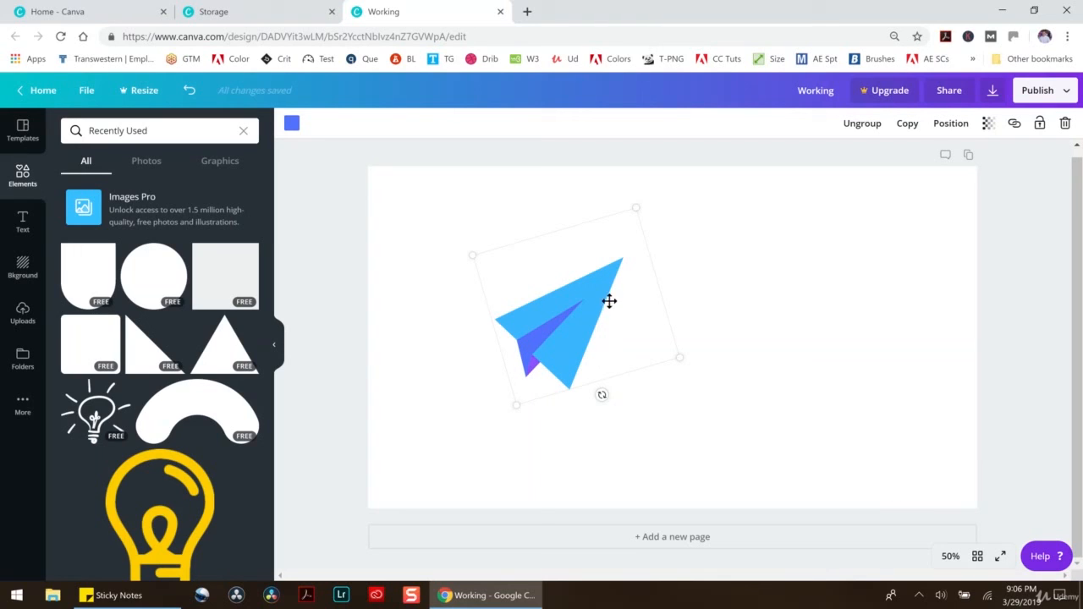
left_click(858, 125)
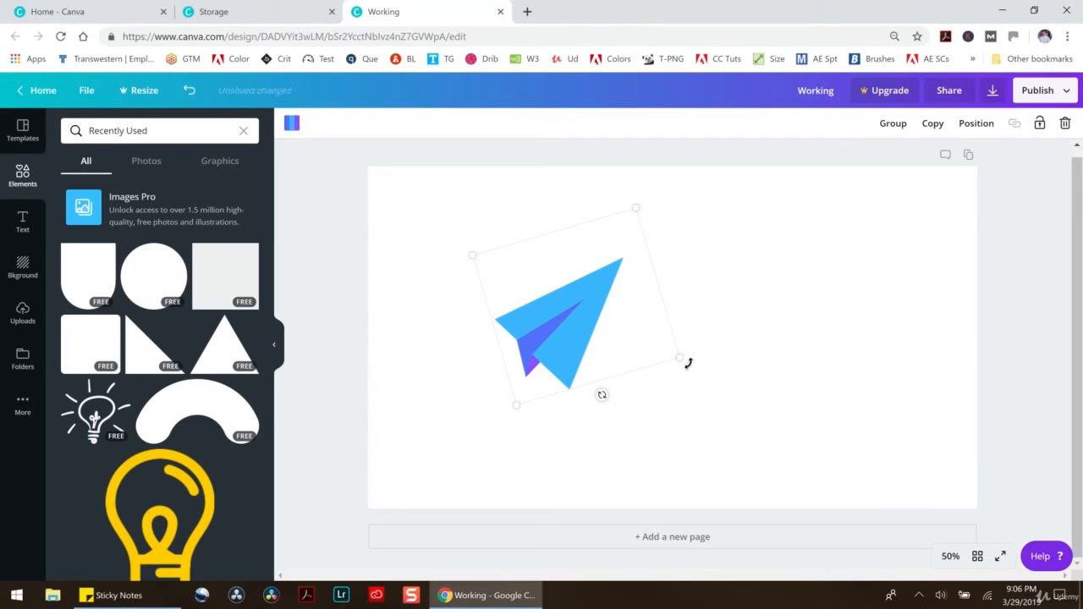
left_click_drag(682, 358, 867, 442)
key("ctrl+z")
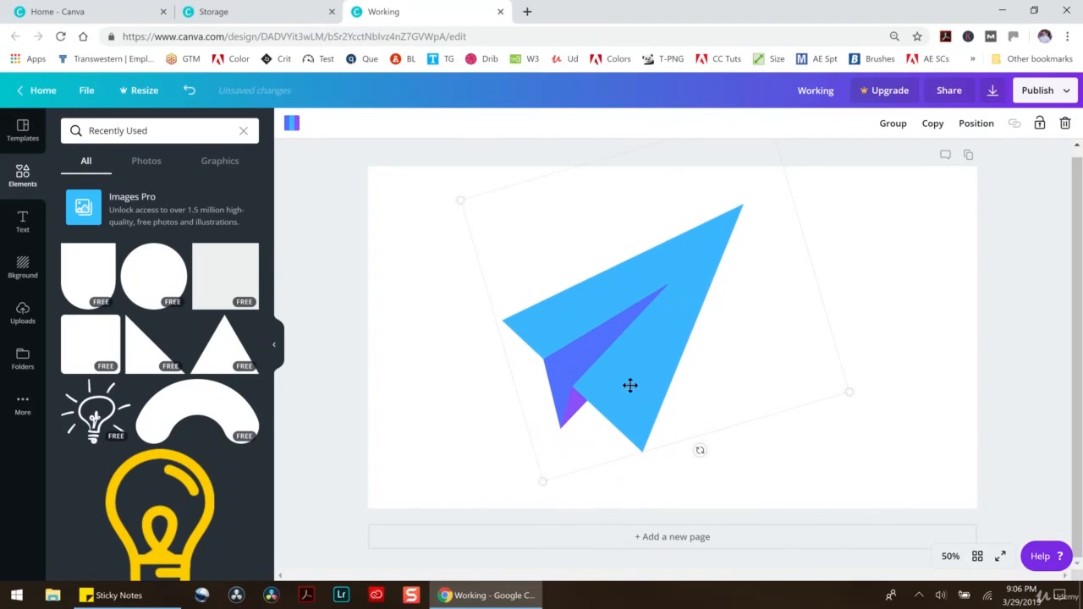
left_click(882, 351)
Step: Recolour the plane's large light-blue wing triangle purple and the small purple fold triangle light blue
left_click(550, 294)
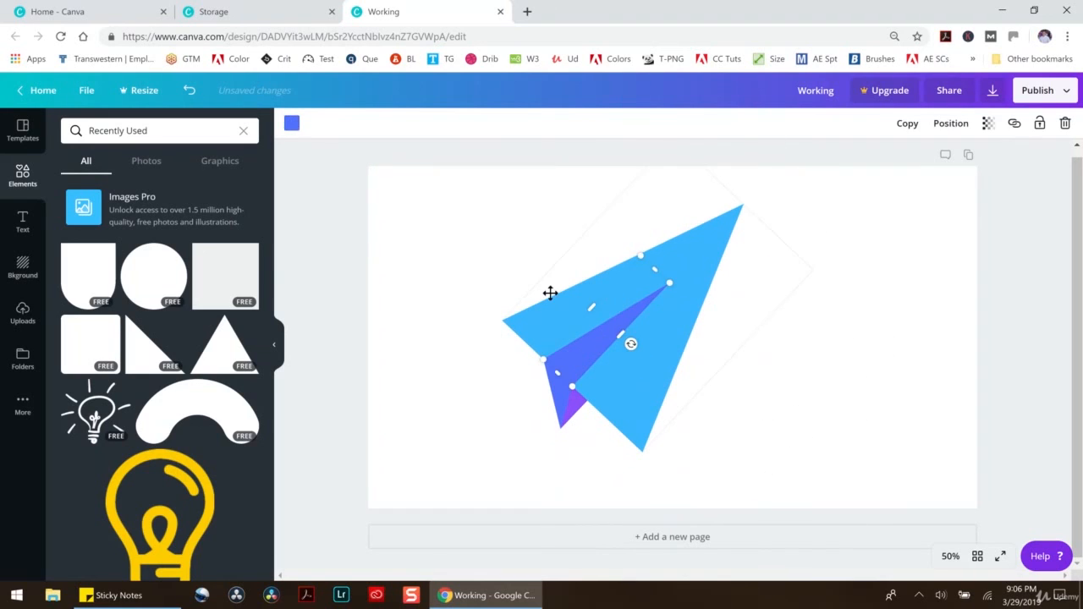
left_click(291, 123)
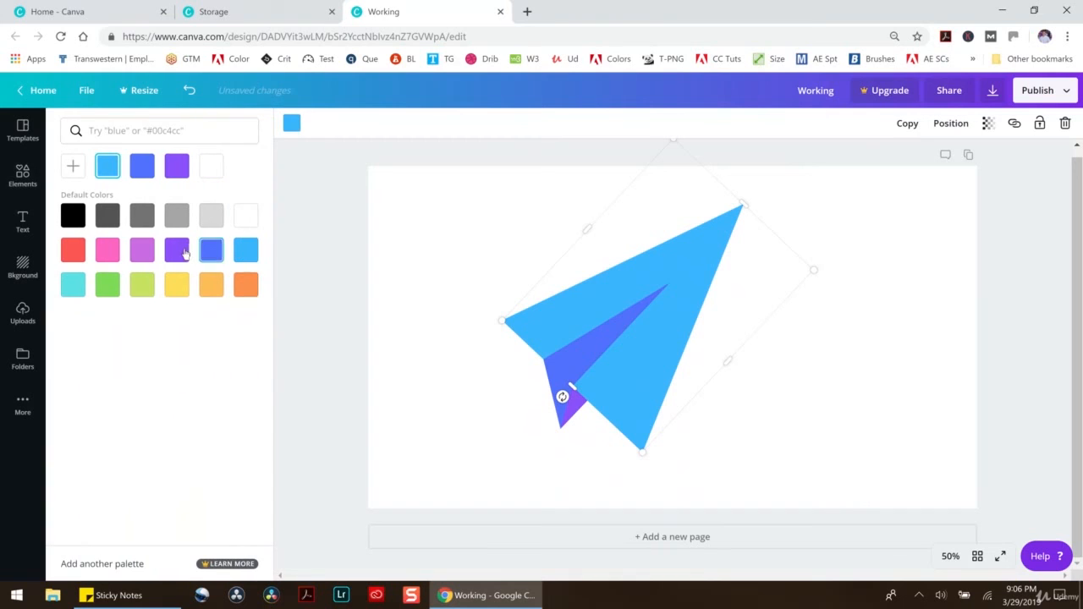
left_click(177, 249)
left_click(577, 400)
left_click(246, 250)
left_click(404, 330)
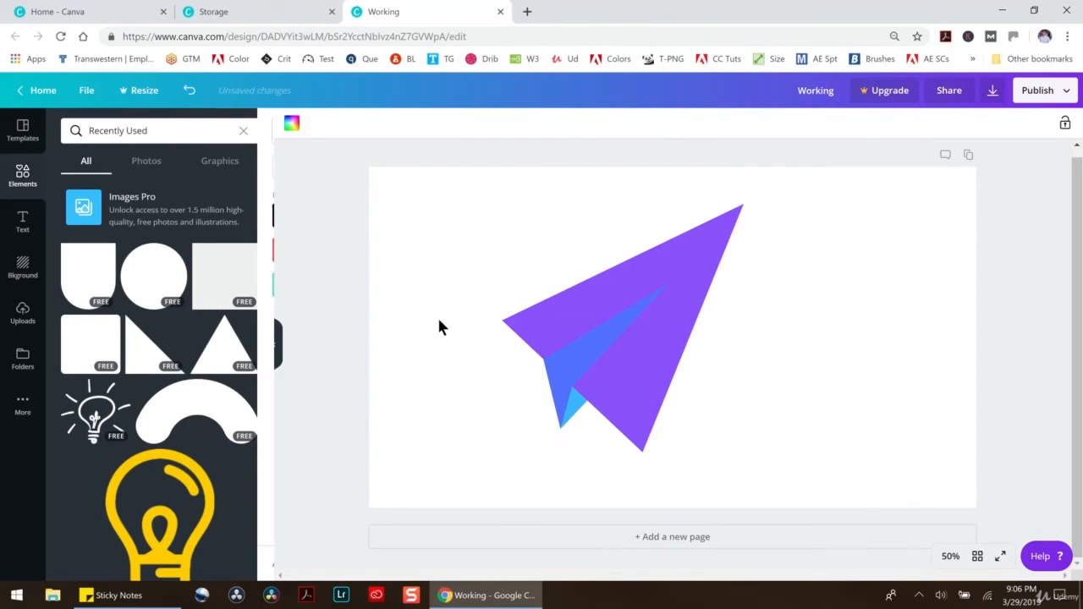